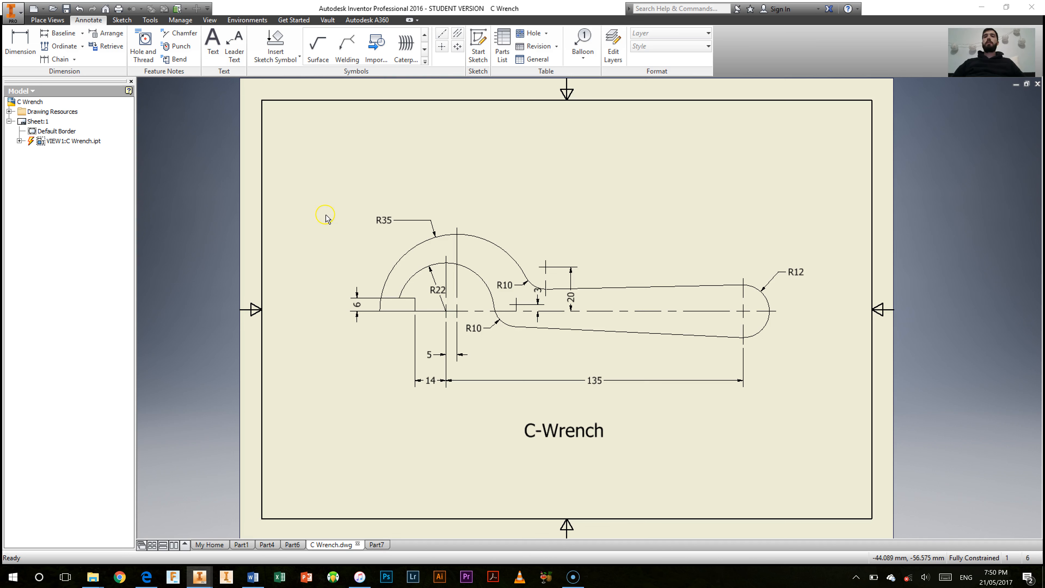
# Step: Create a new part and start a 2D sketch on its front (XY) plane
pyautogui.click(199, 544)
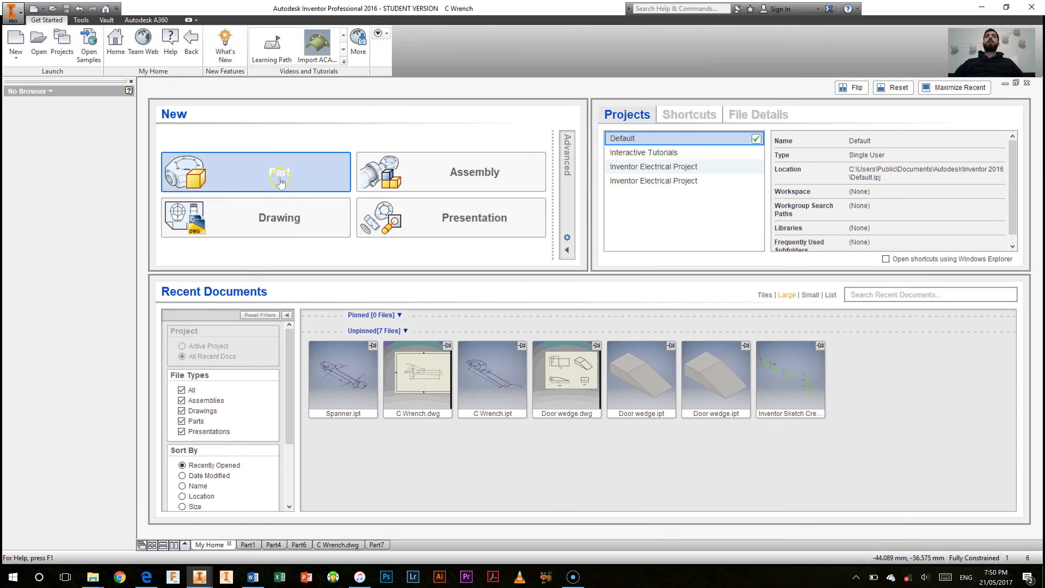
pyautogui.click(280, 181)
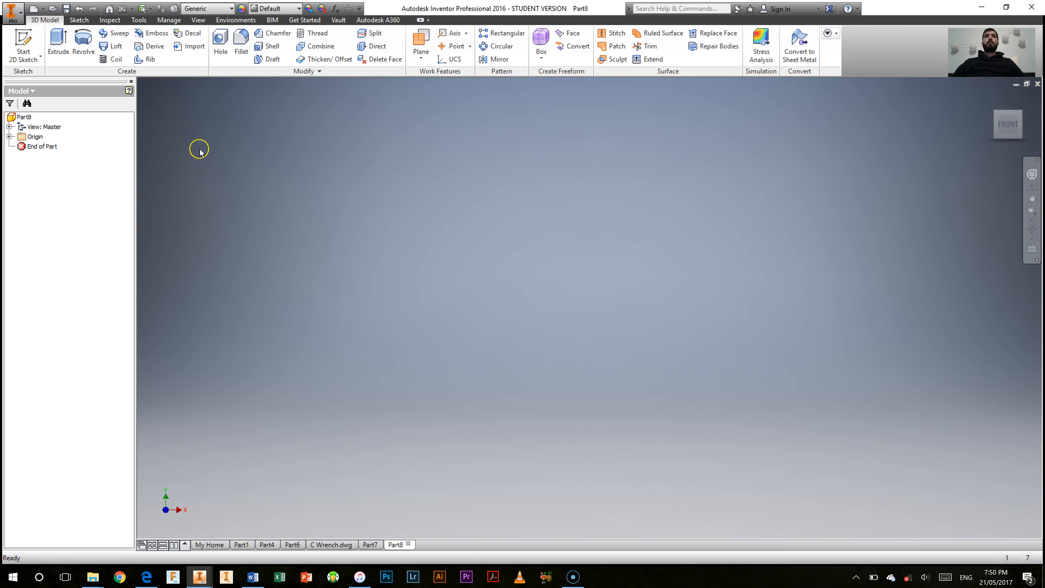
pyautogui.click(35, 40)
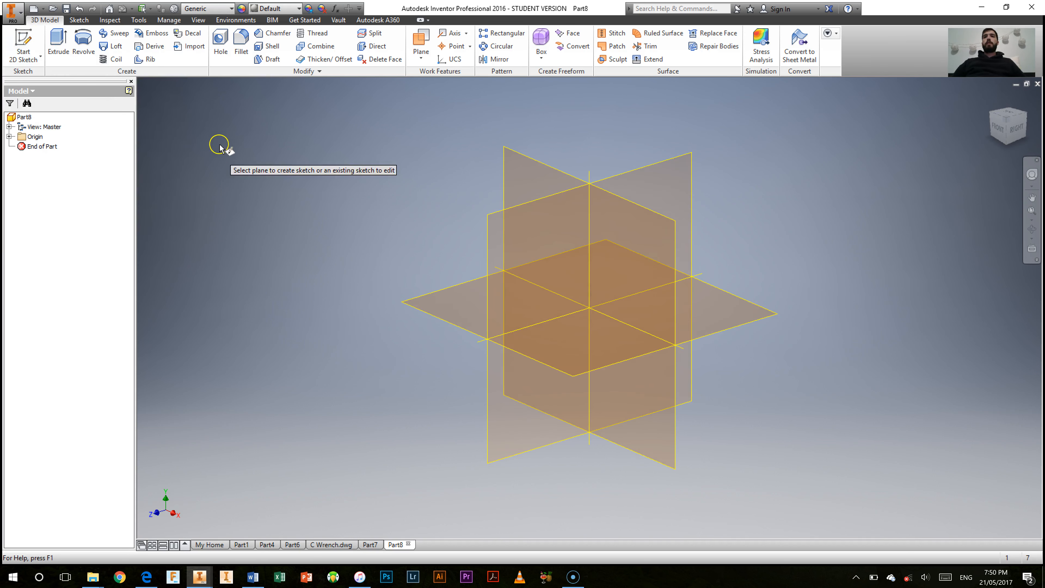
pyautogui.click(516, 170)
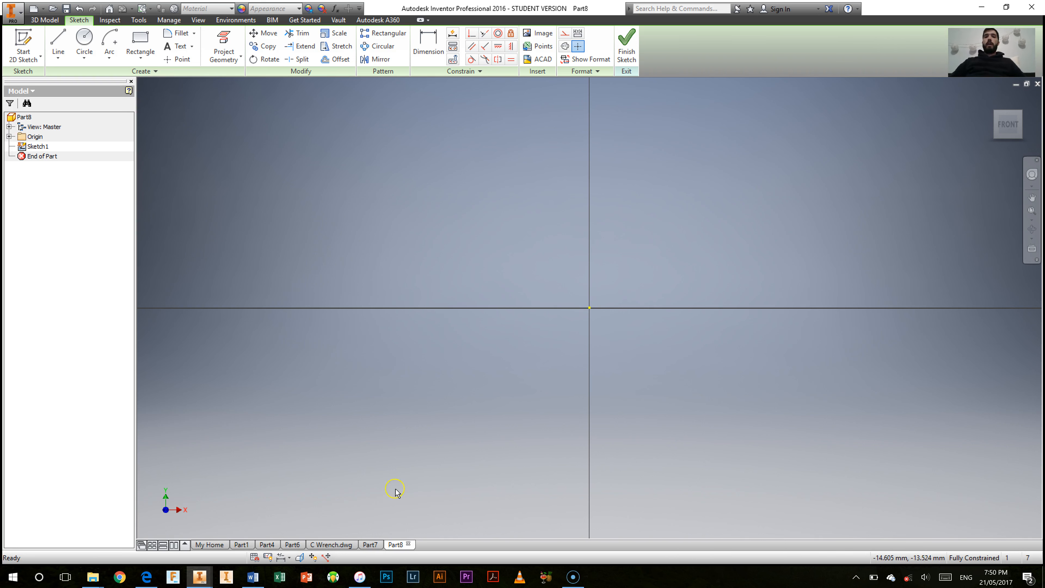
# Step: Consult the C-Wrench drawing and sketch its inner jaw arc over the origin as a centre-point arc, radius about 16.5 mm
pyautogui.click(335, 544)
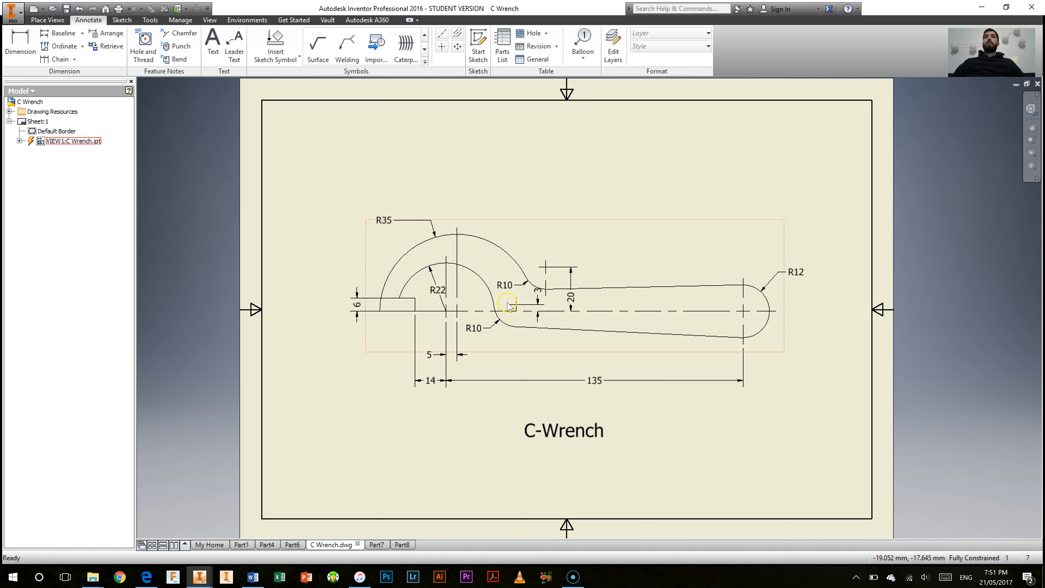
pyautogui.click(448, 315)
pyautogui.click(446, 311)
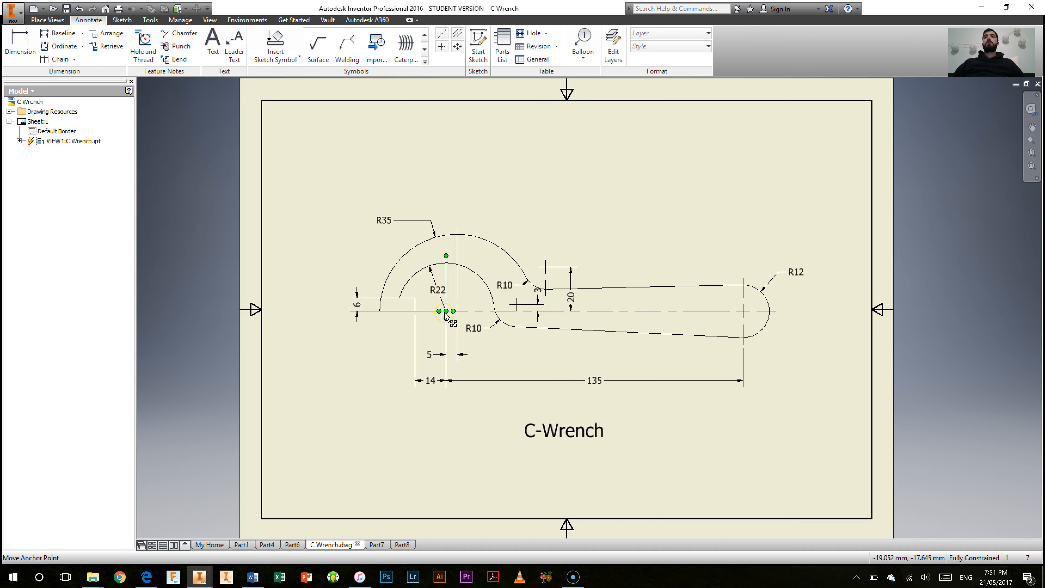
pyautogui.moveTo(445, 316)
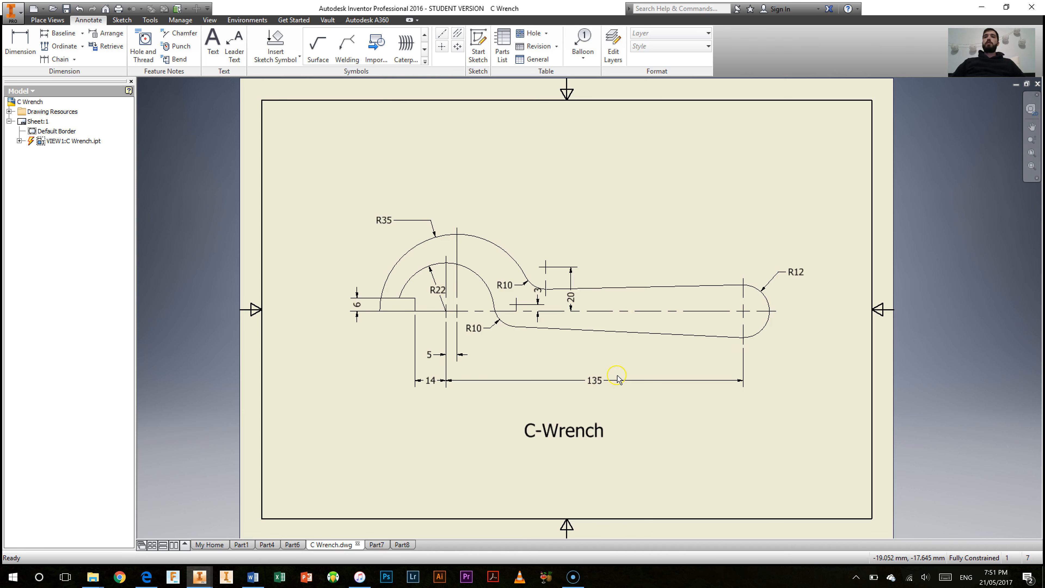
pyautogui.click(400, 545)
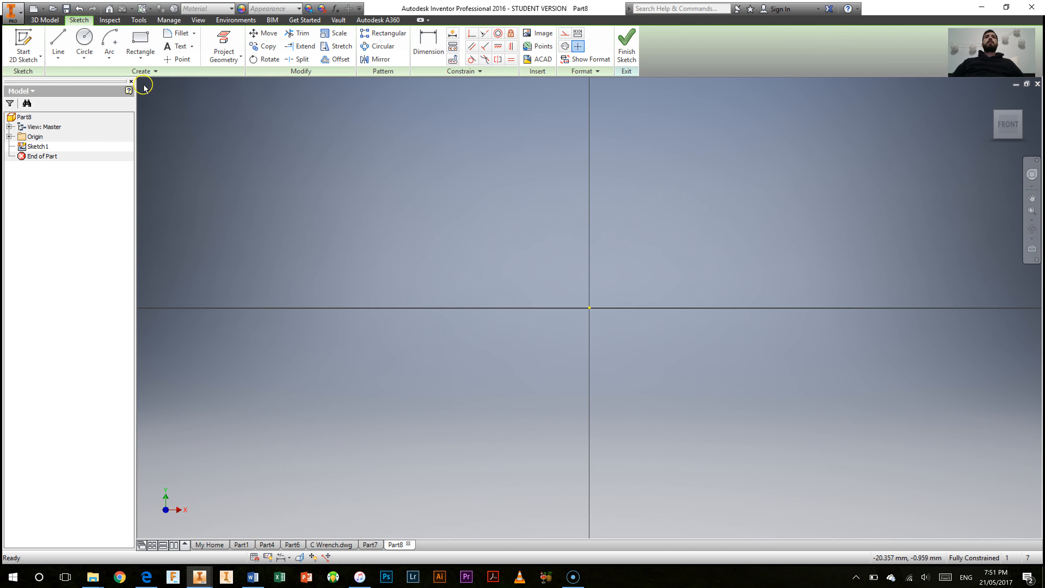
pyautogui.click(109, 56)
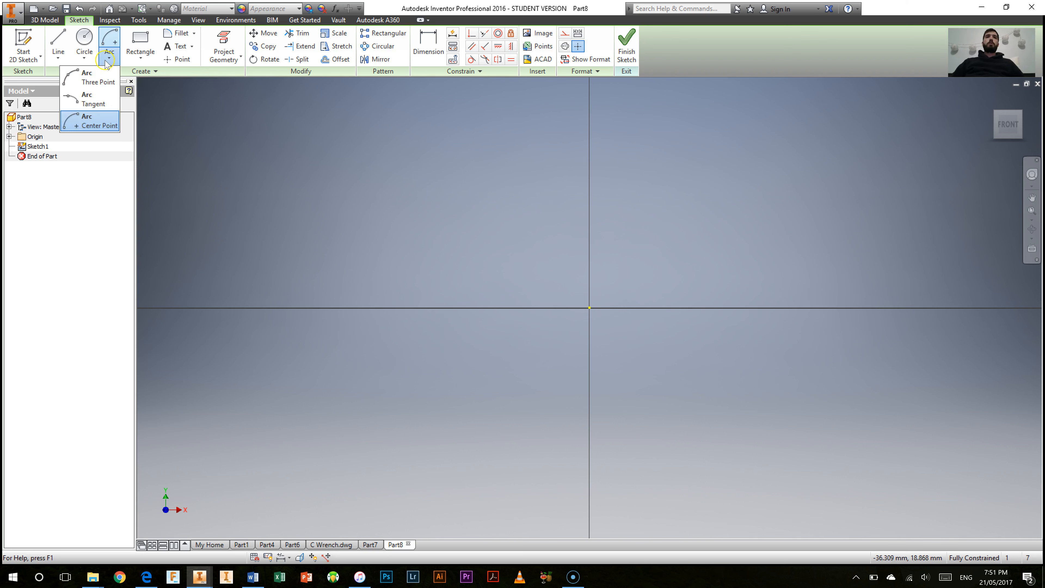
pyautogui.click(89, 123)
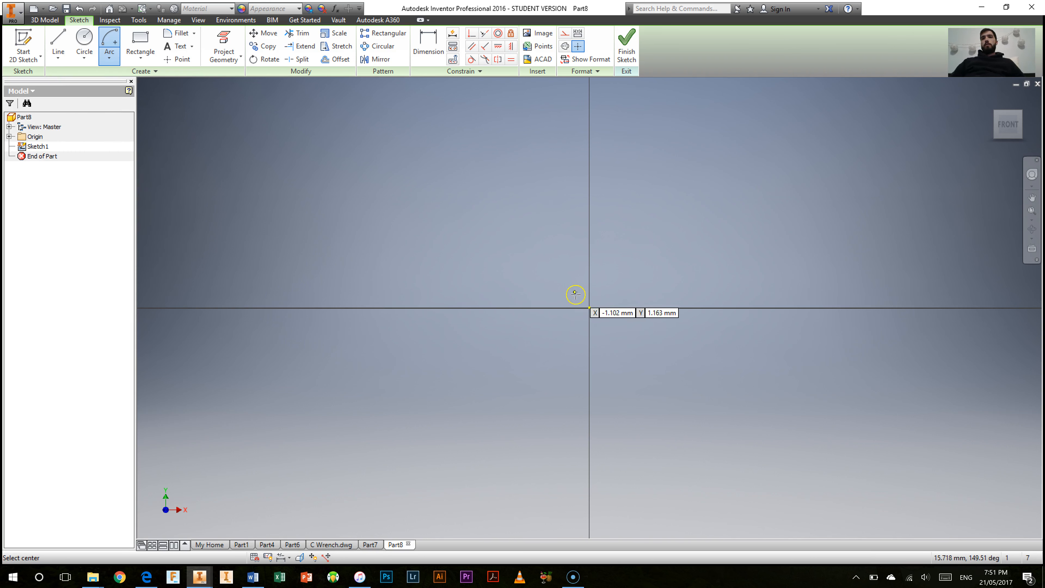
pyautogui.click(589, 307)
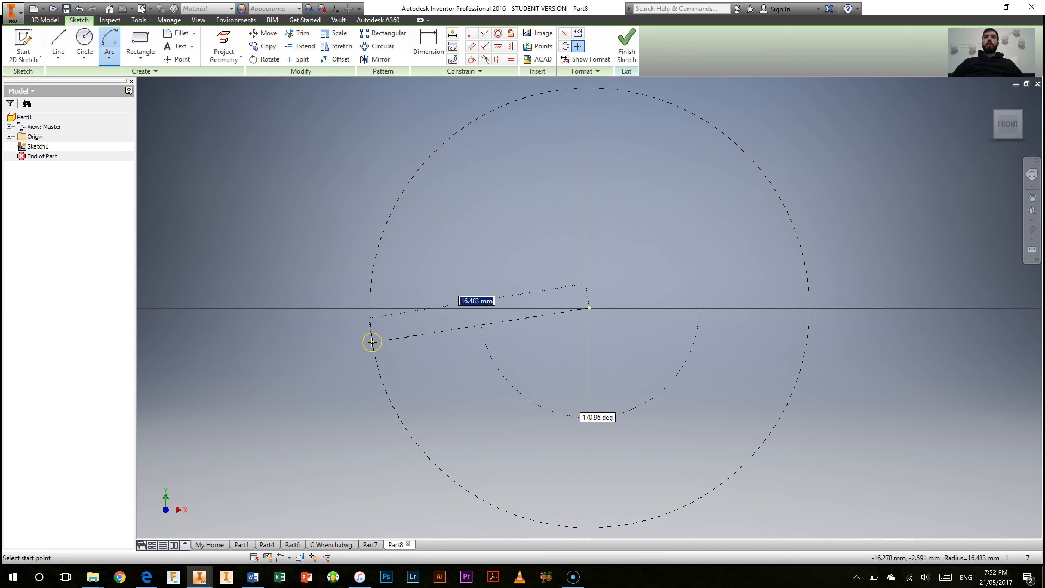
pyautogui.click(372, 342)
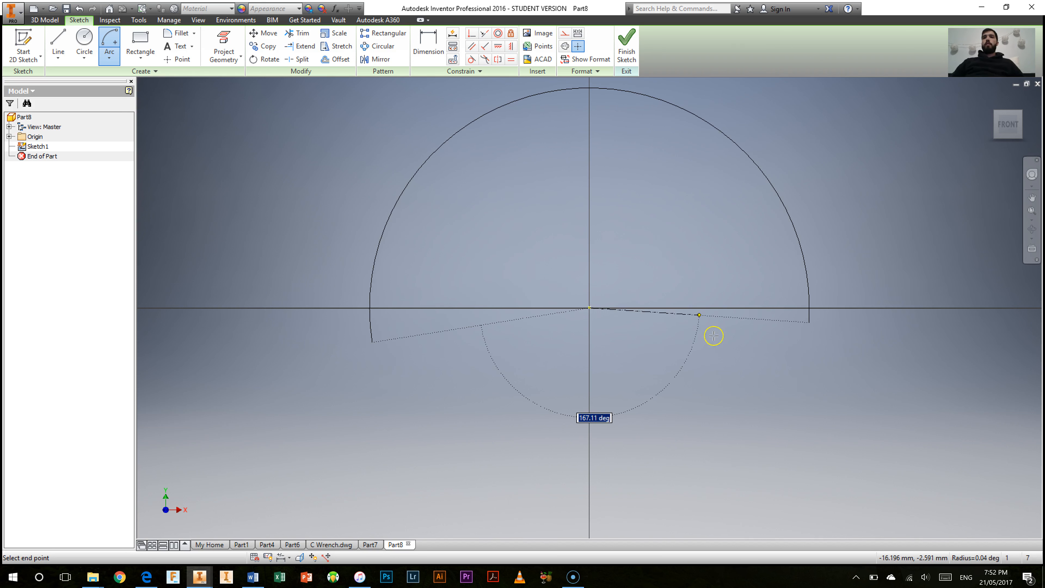
pyautogui.click(798, 352)
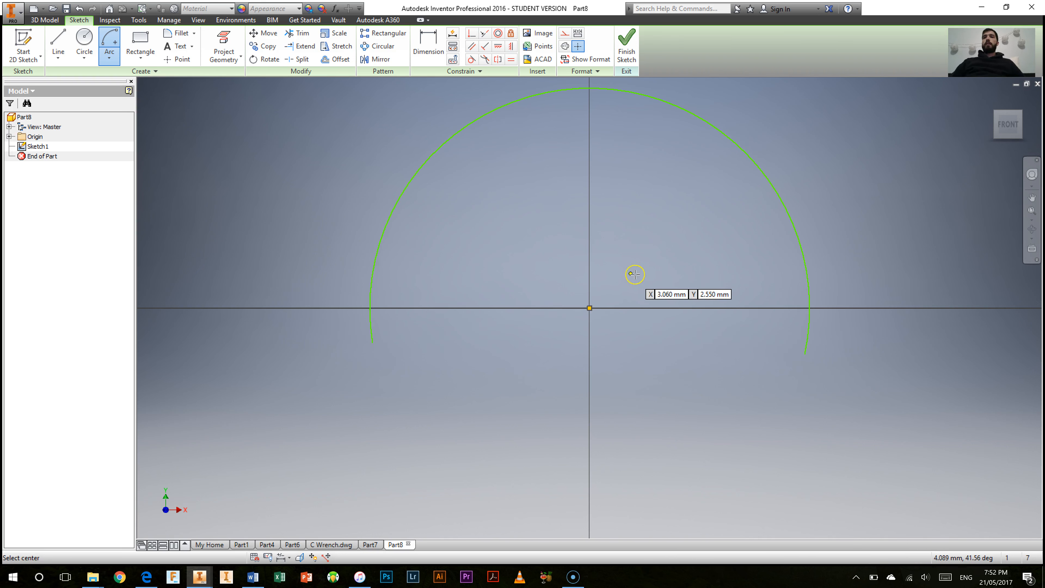
# Step: Sketch a larger centre-point arc around the first, centred on the horizontal axis slightly right of the origin
pyautogui.scroll(-2, 667, 297)
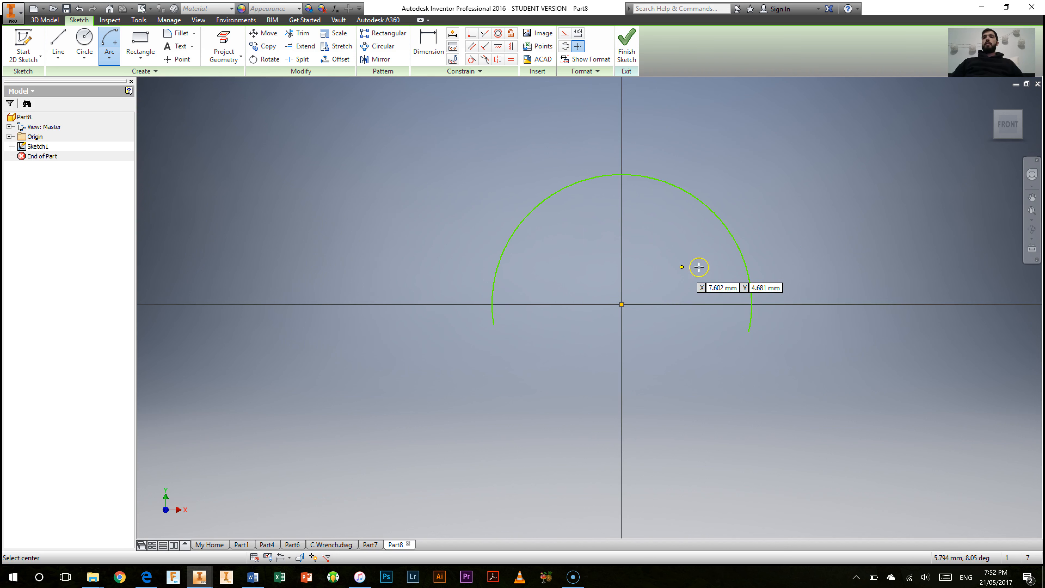
pyautogui.click(663, 304)
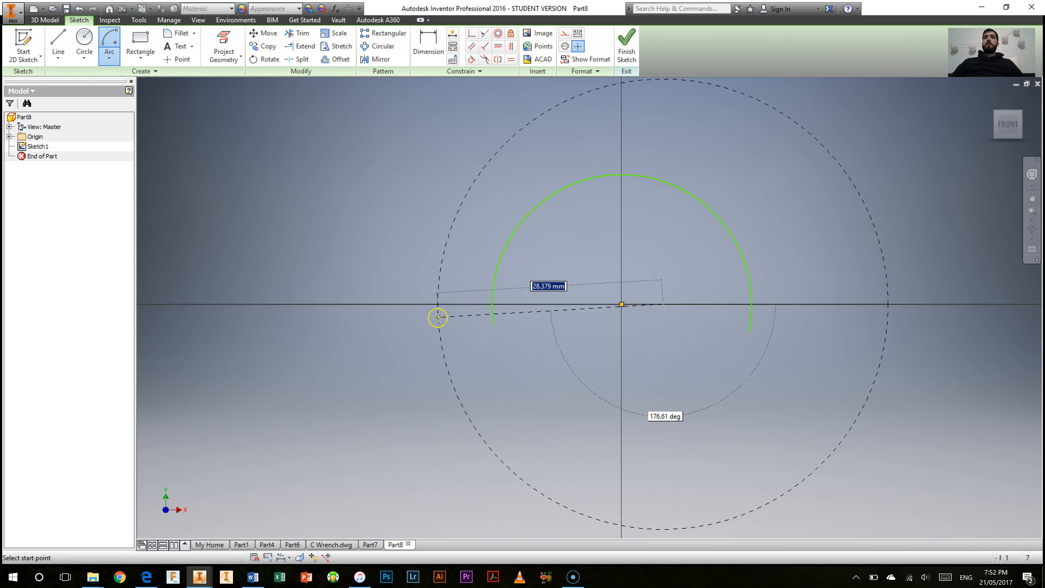
pyautogui.click(424, 328)
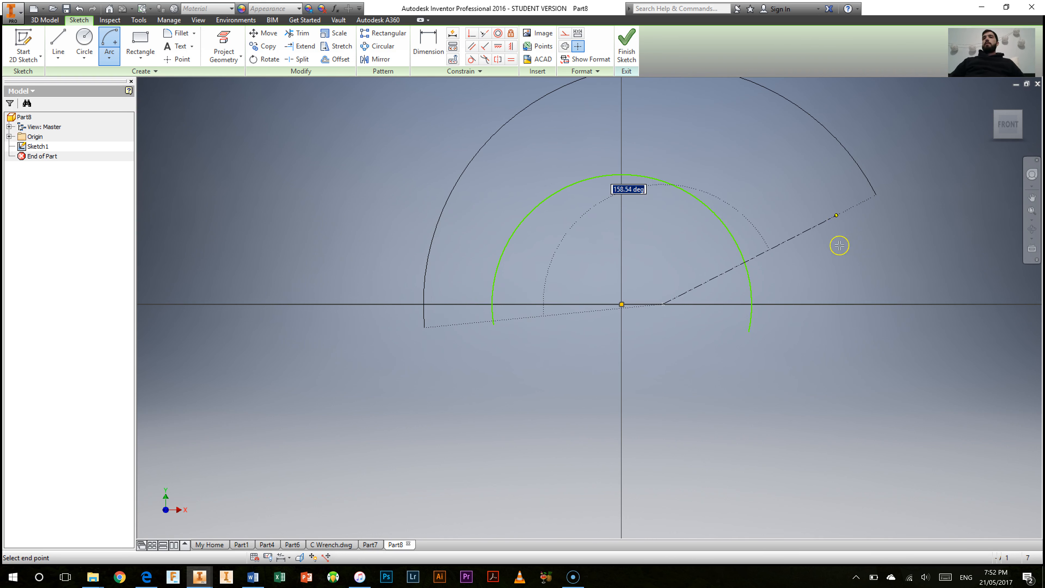
pyautogui.click(891, 232)
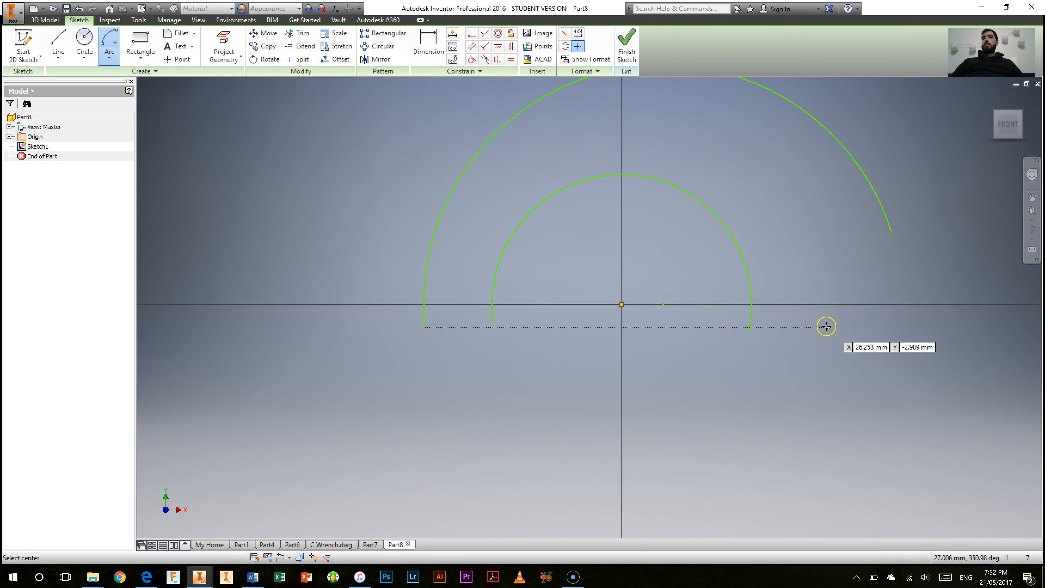
pyautogui.rightClick(799, 275)
pyautogui.click(826, 277)
pyautogui.click(1031, 198)
pyautogui.moveTo(712, 198)
pyautogui.mouseDown()
pyautogui.moveTo(626, 275)
pyautogui.moveTo(581, 273)
pyautogui.mouseUp()
pyautogui.scroll(2, 581, 273)
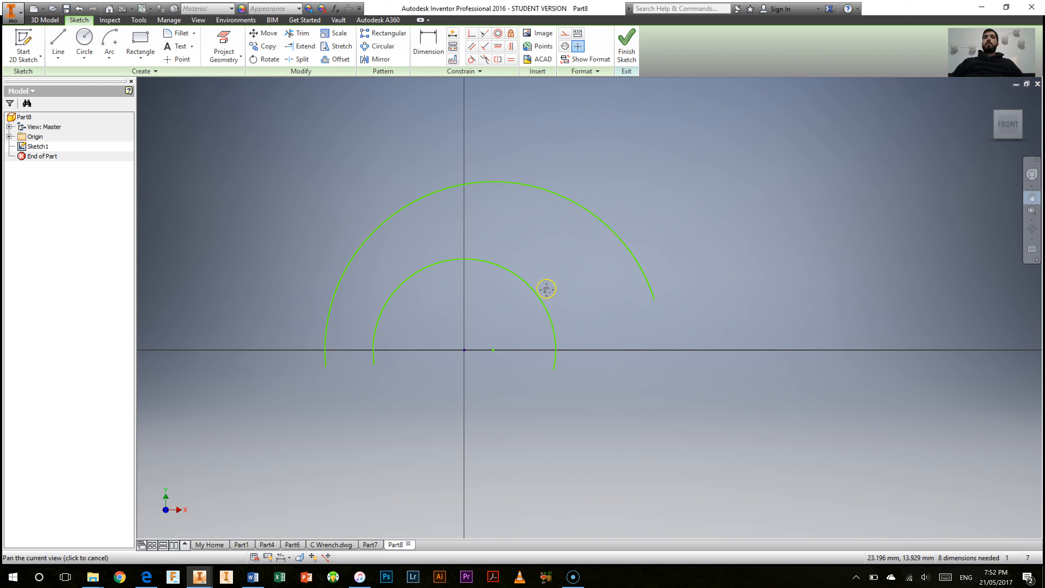
pyautogui.rightClick(413, 157)
pyautogui.click(448, 158)
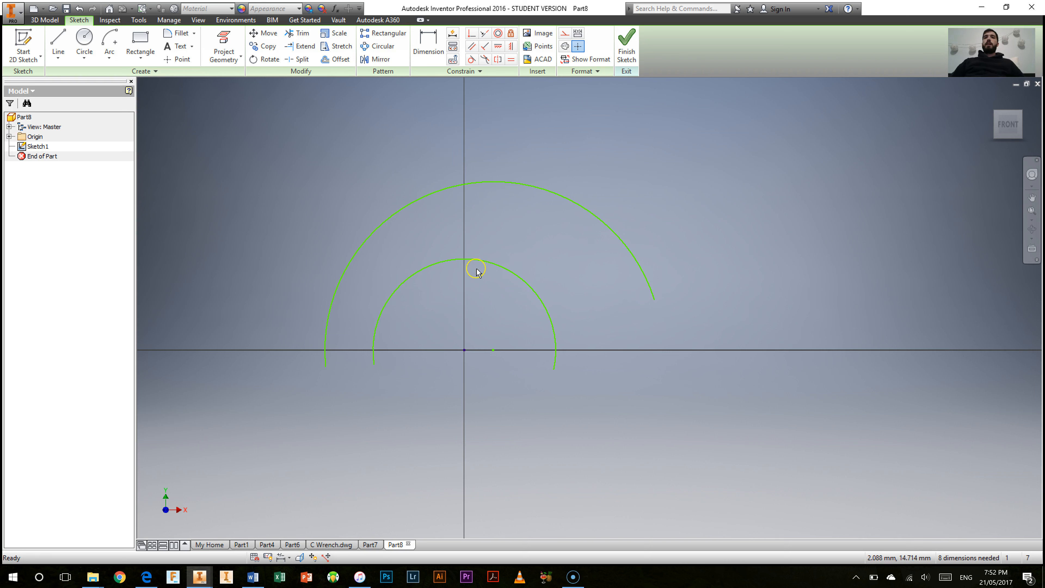
# Step: Try to apply a Fix constraint to the inner arc's centre at the origin
pyautogui.click(514, 32)
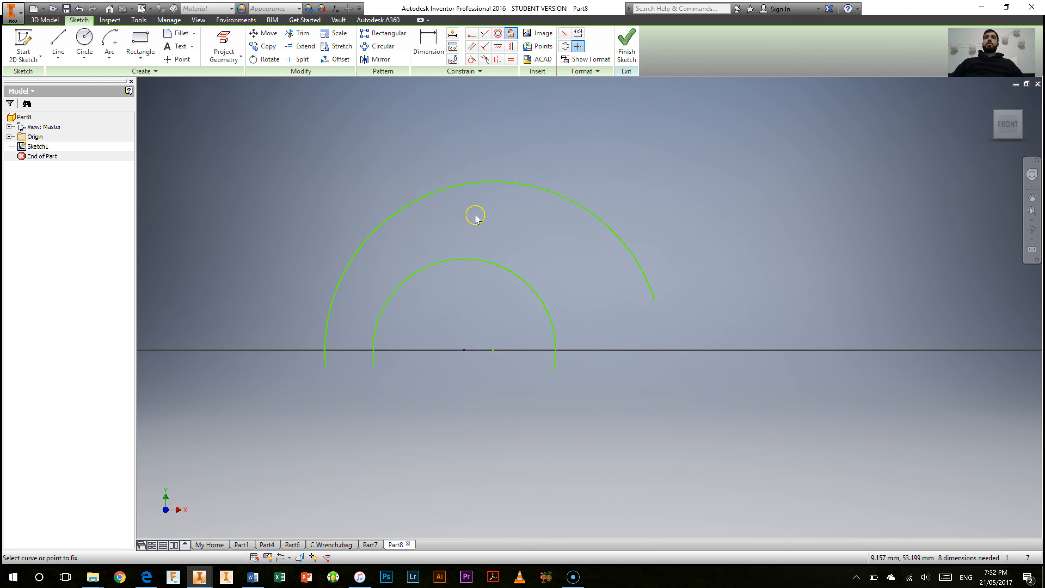
pyautogui.click(465, 351)
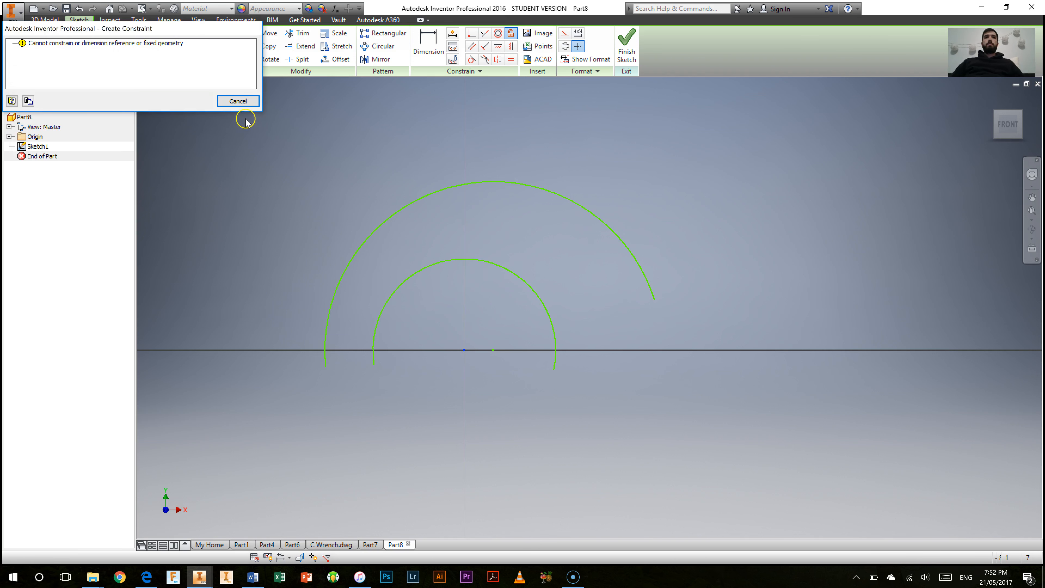
pyautogui.click(236, 101)
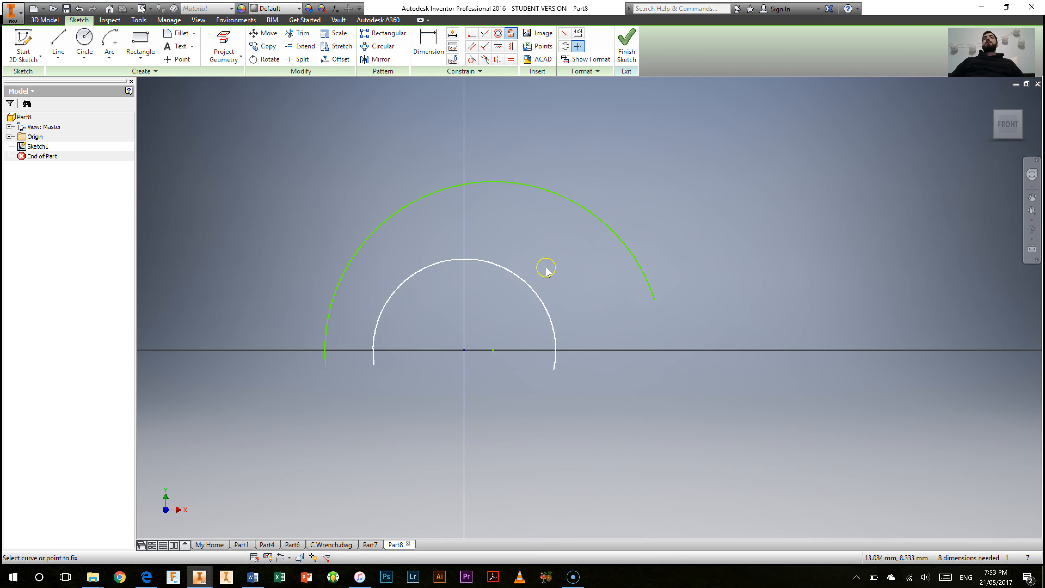
pyautogui.click(511, 35)
pyautogui.click(511, 34)
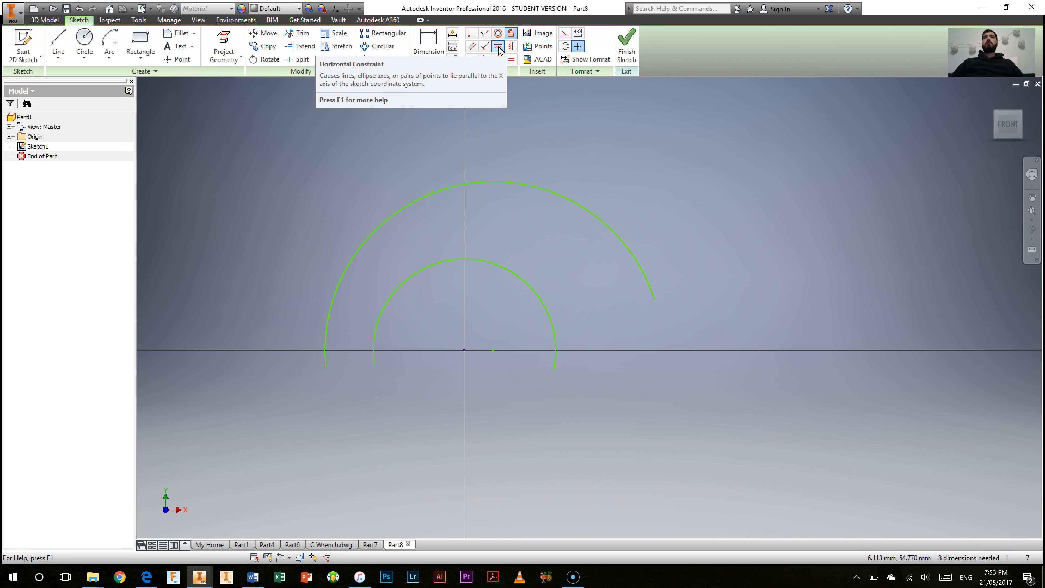
# Step: Apply a Horizontal constraint between the outer arc's centre point and the origin
pyautogui.click(498, 47)
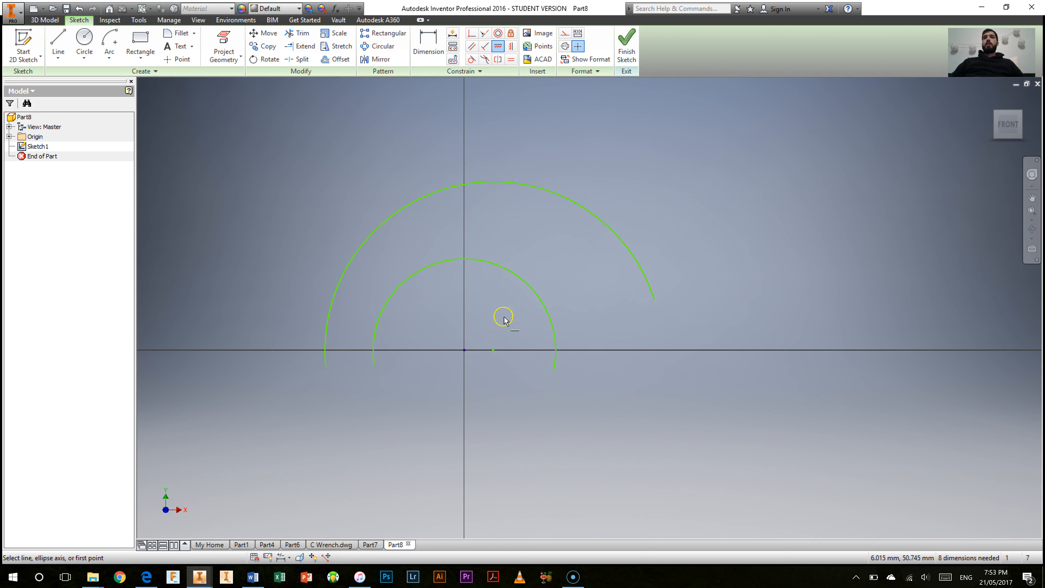
pyautogui.click(493, 350)
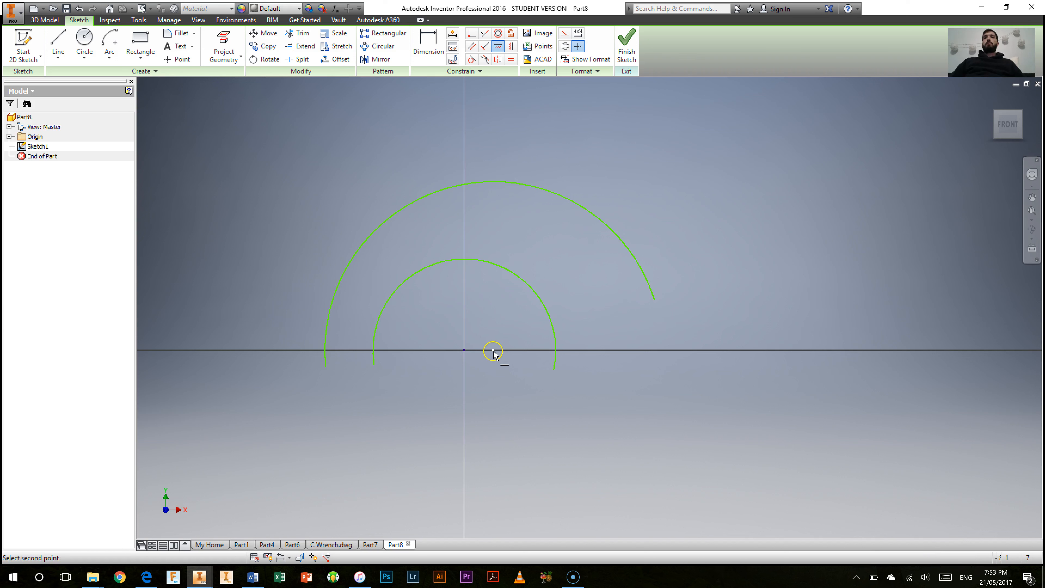
pyautogui.click(464, 350)
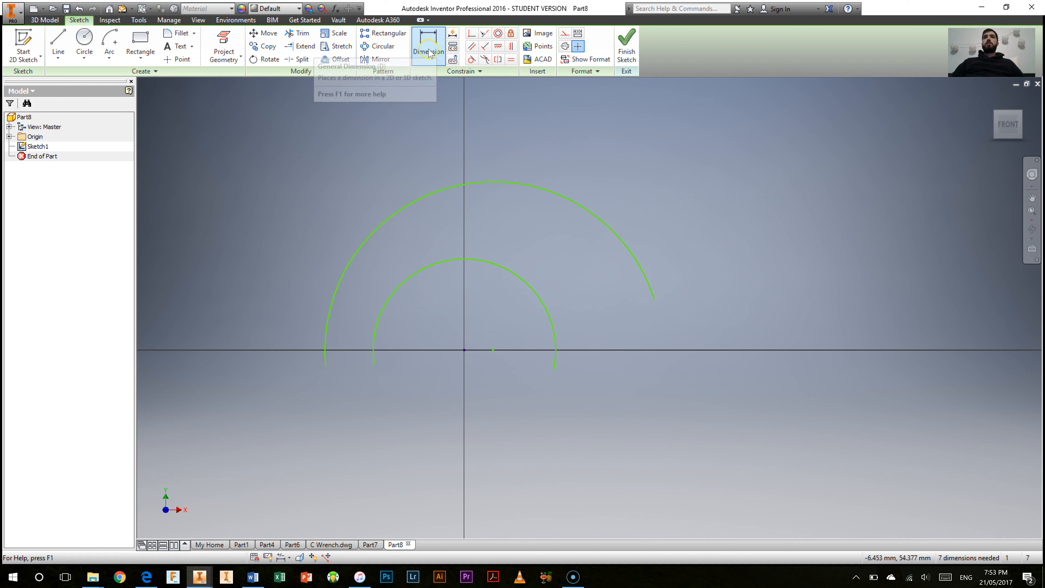
# Step: Check the C-Wrench drawing and dimension the inner arc's radius as 22 mm and the outer arc's radius as 35 mm
pyautogui.click(346, 540)
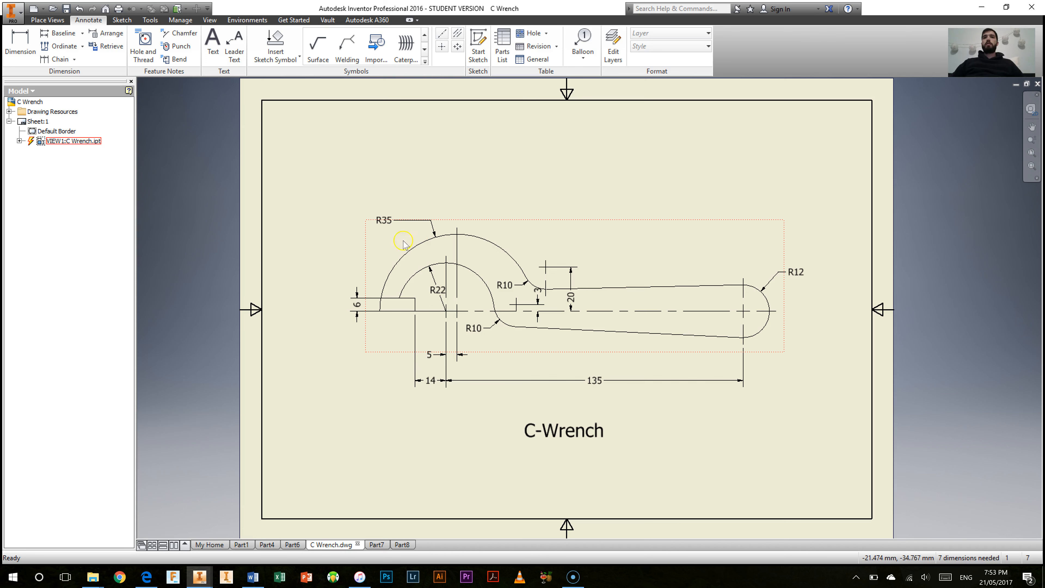
pyautogui.click(401, 544)
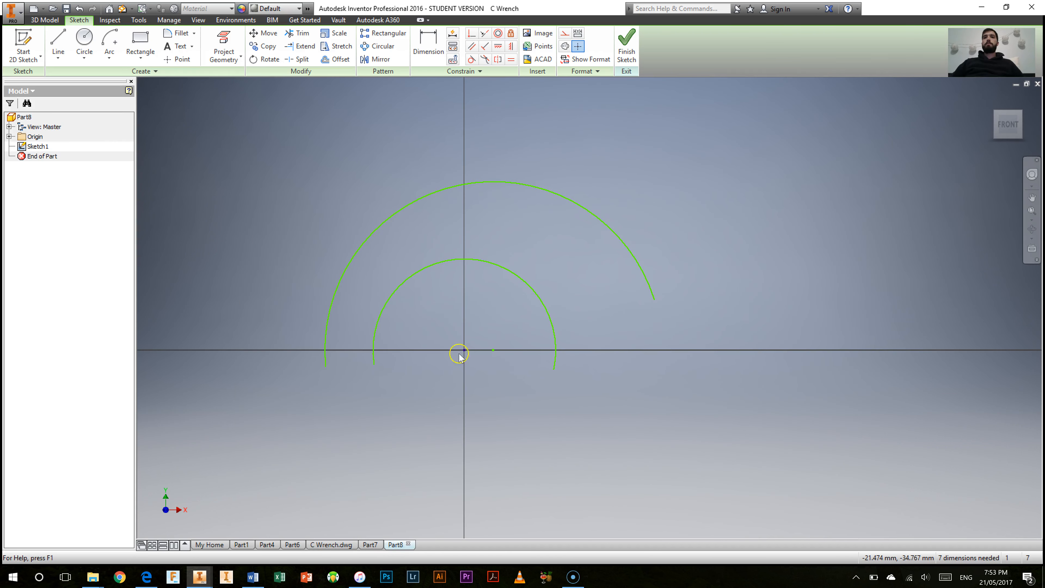
pyautogui.click(438, 46)
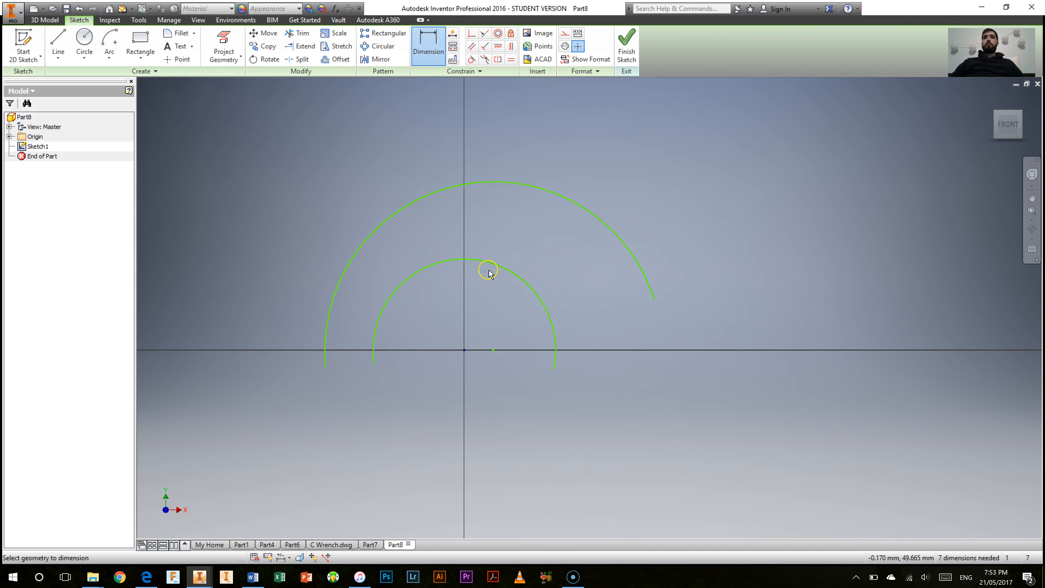
pyautogui.click(464, 258)
pyautogui.click(368, 219)
pyautogui.write('22')
pyautogui.press('Return')
pyautogui.click(395, 212)
pyautogui.click(325, 164)
pyautogui.write('35')
pyautogui.press('Return')
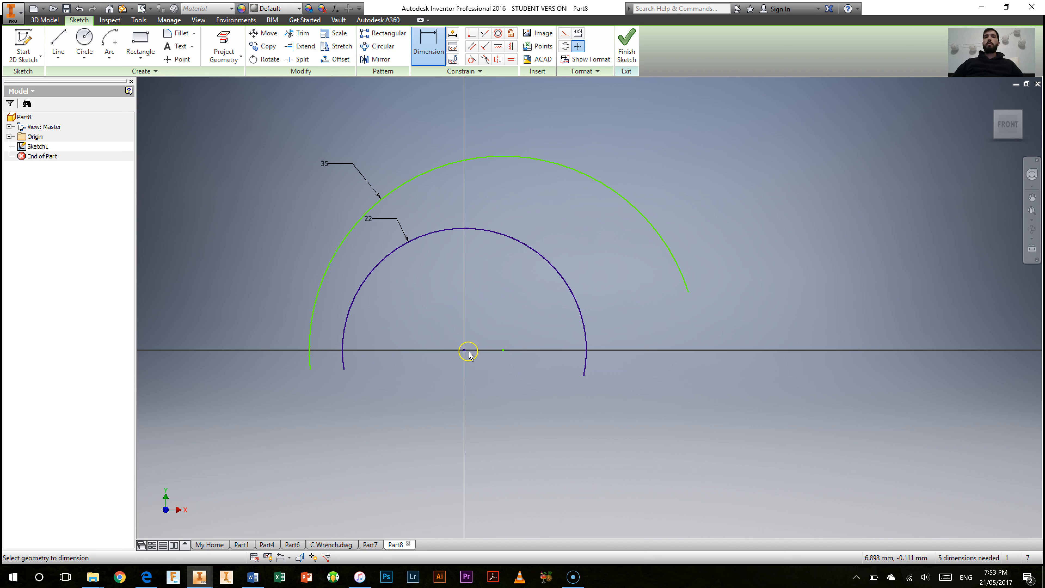
# Step: Dimension the horizontal distance between the two arc centres as 5 mm
pyautogui.click(503, 350)
pyautogui.click(464, 351)
pyautogui.click(483, 372)
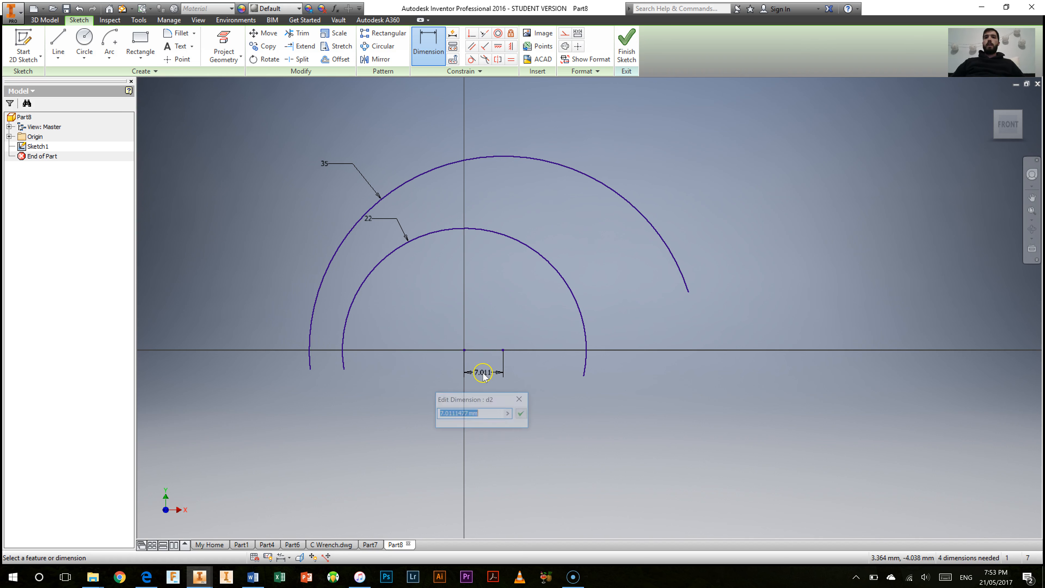
pyautogui.write('5')
pyautogui.press('Return')
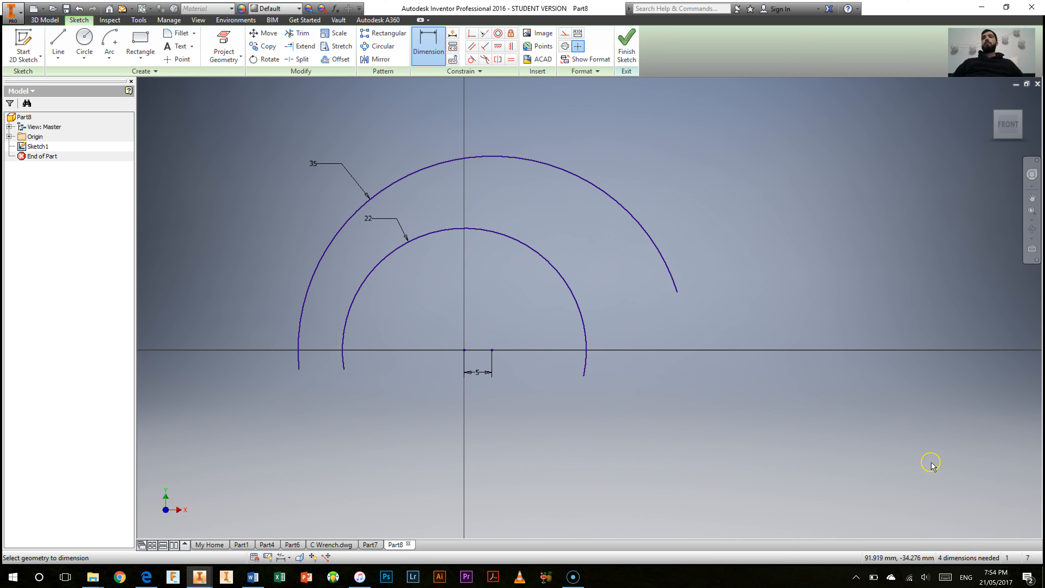
# Step: Sketch a right-facing semicircular arc about 10.5 mm in radius, centred on the horizontal axis about 123 mm right of the origin
pyautogui.scroll(-3, 985, 320)
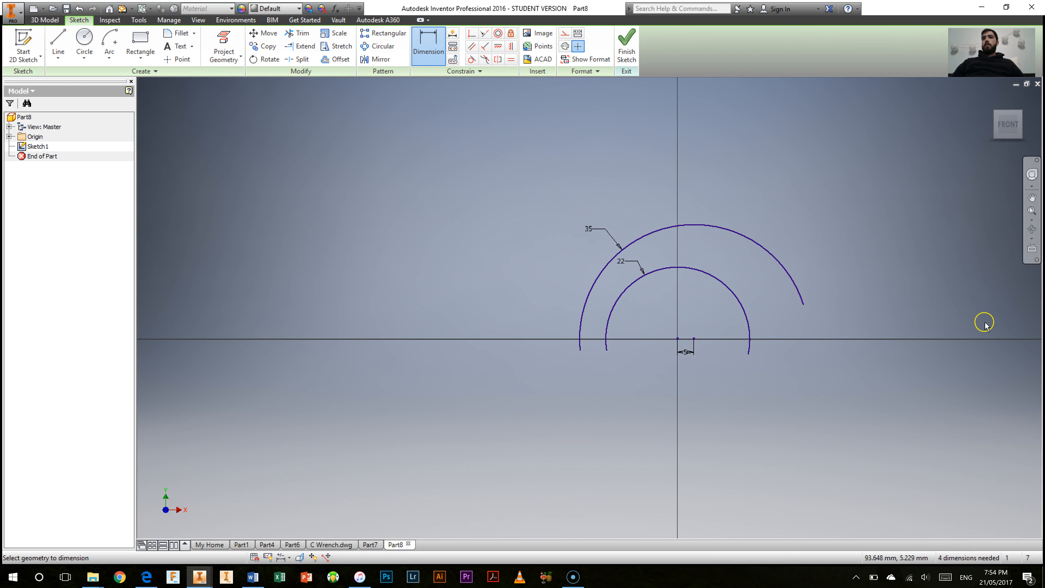
pyautogui.click(1031, 197)
pyautogui.moveTo(948, 263)
pyautogui.mouseDown()
pyautogui.moveTo(608, 259)
pyautogui.moveTo(604, 270)
pyautogui.moveTo(625, 273)
pyautogui.mouseUp()
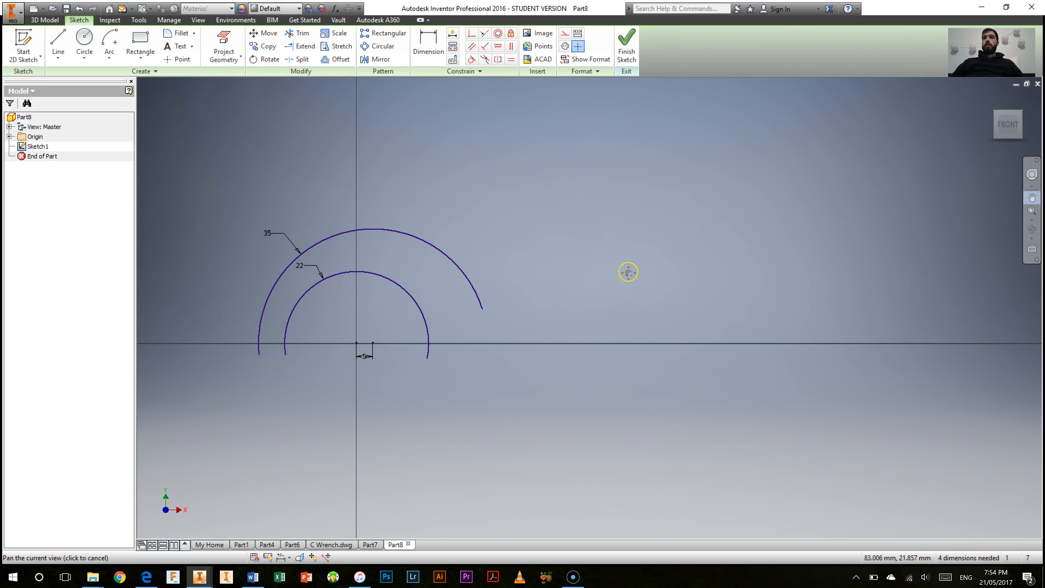
pyautogui.rightClick(636, 234)
pyautogui.click(674, 232)
pyautogui.press('d')
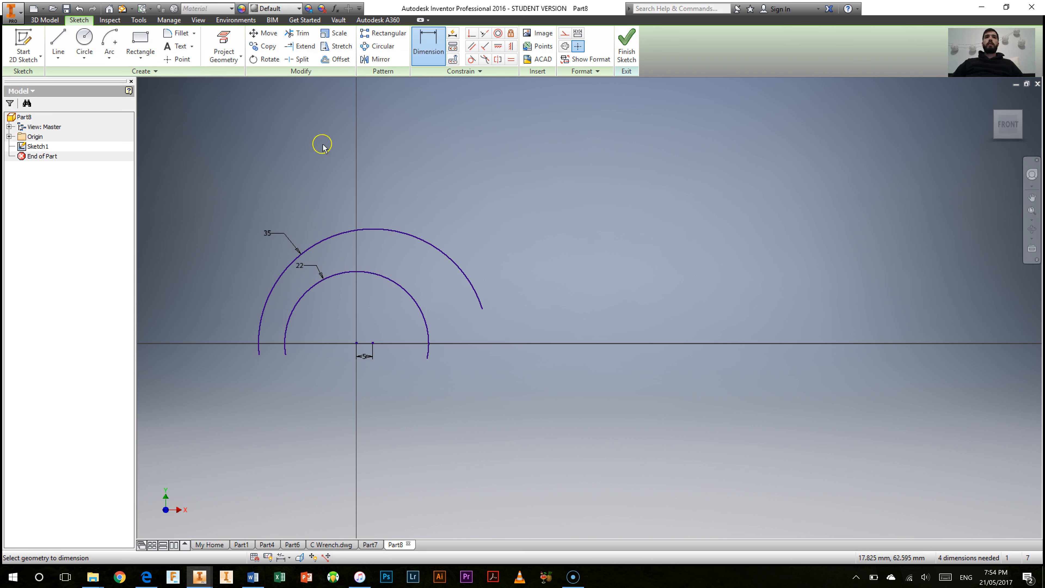
pyautogui.rightClick(388, 177)
pyautogui.click(424, 177)
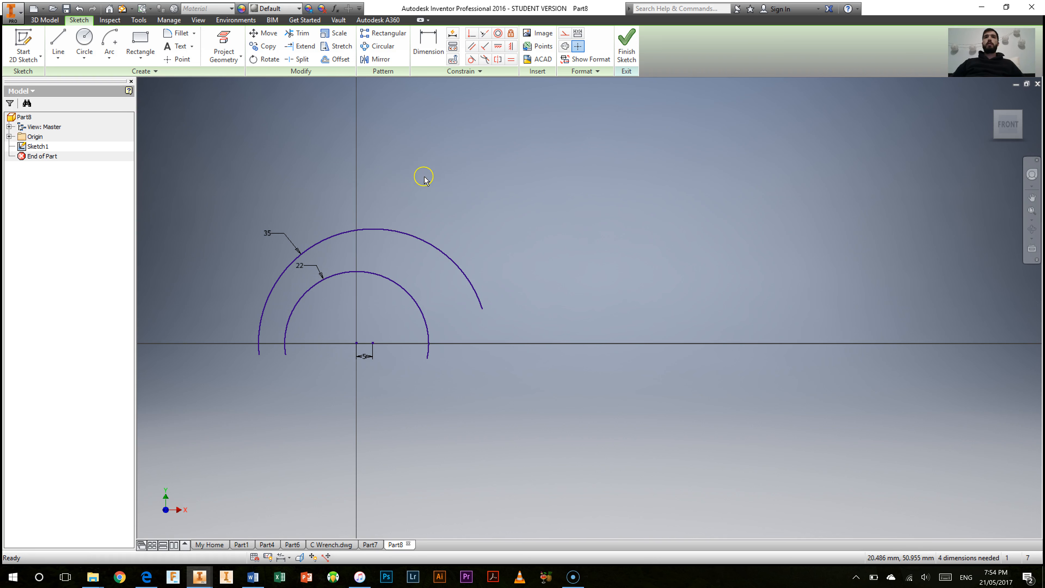
pyautogui.click(109, 41)
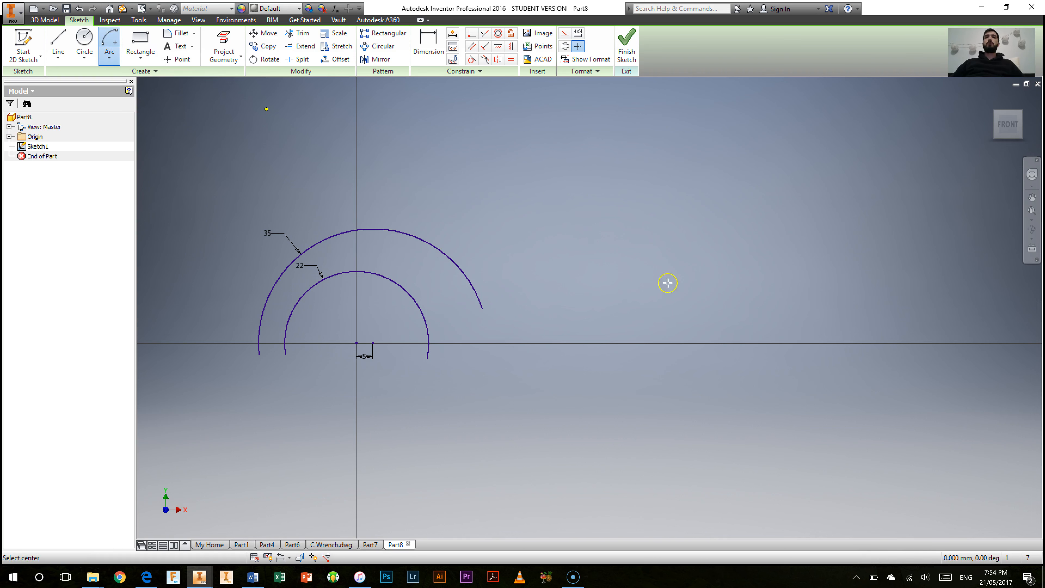
pyautogui.click(758, 343)
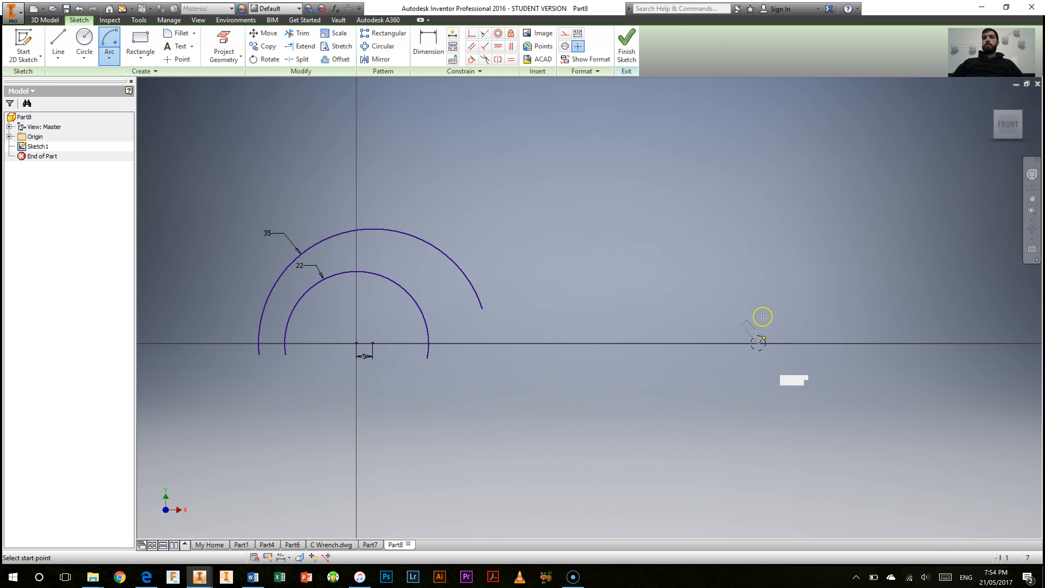
pyautogui.click(759, 307)
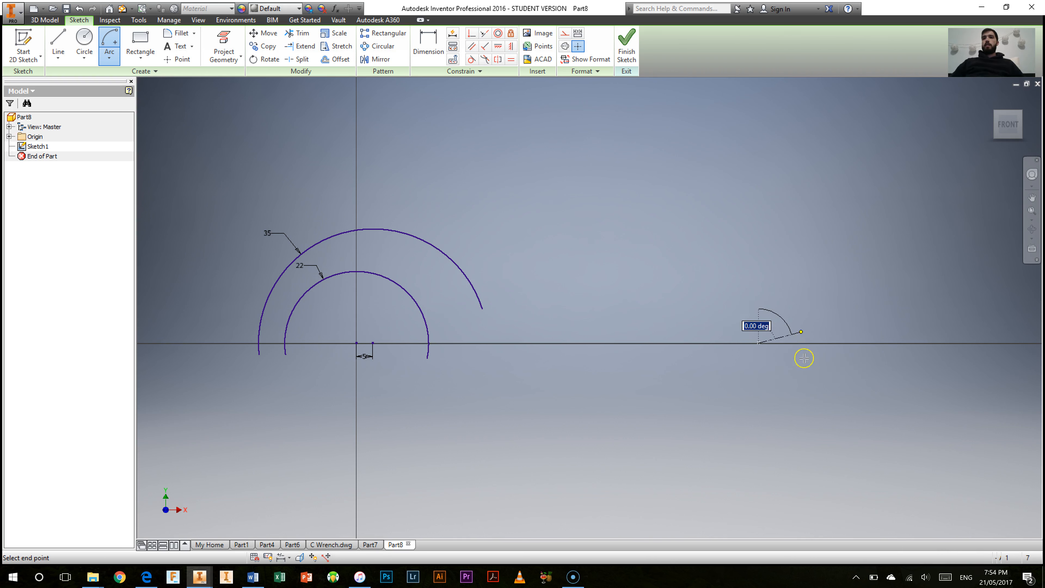
pyautogui.click(757, 378)
pyautogui.press('Escape')
# Step: Dimension the handle-end arc's radius as 12 mm
pyautogui.press('d')
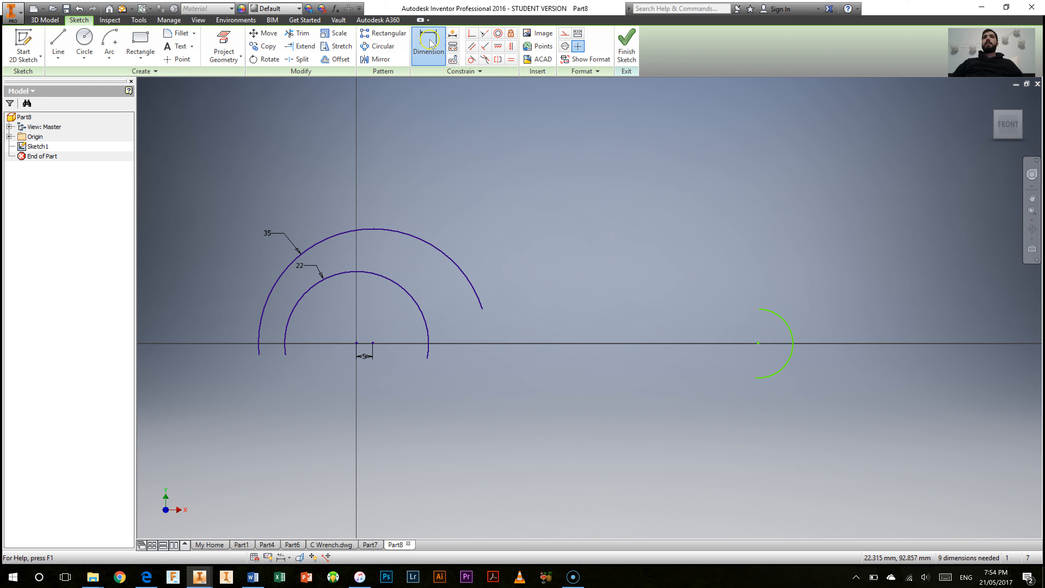
pyautogui.click(768, 314)
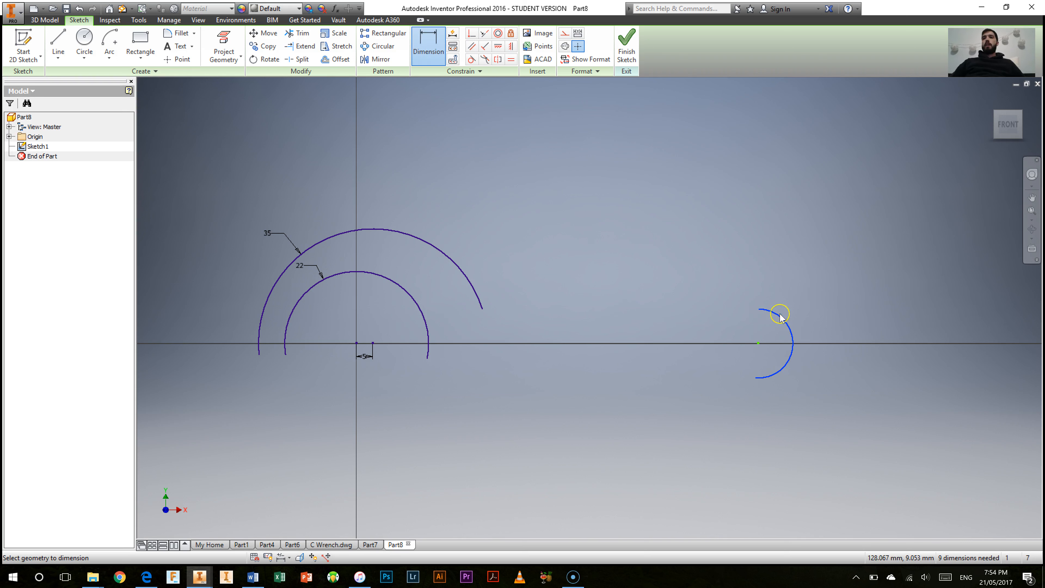
pyautogui.click(805, 291)
pyautogui.write('12')
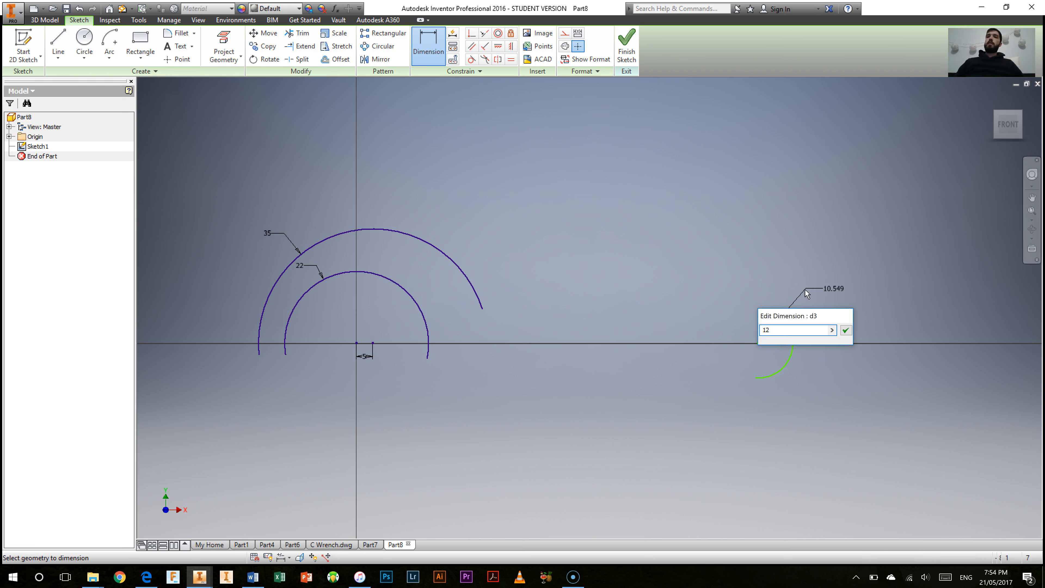
pyautogui.press('Return')
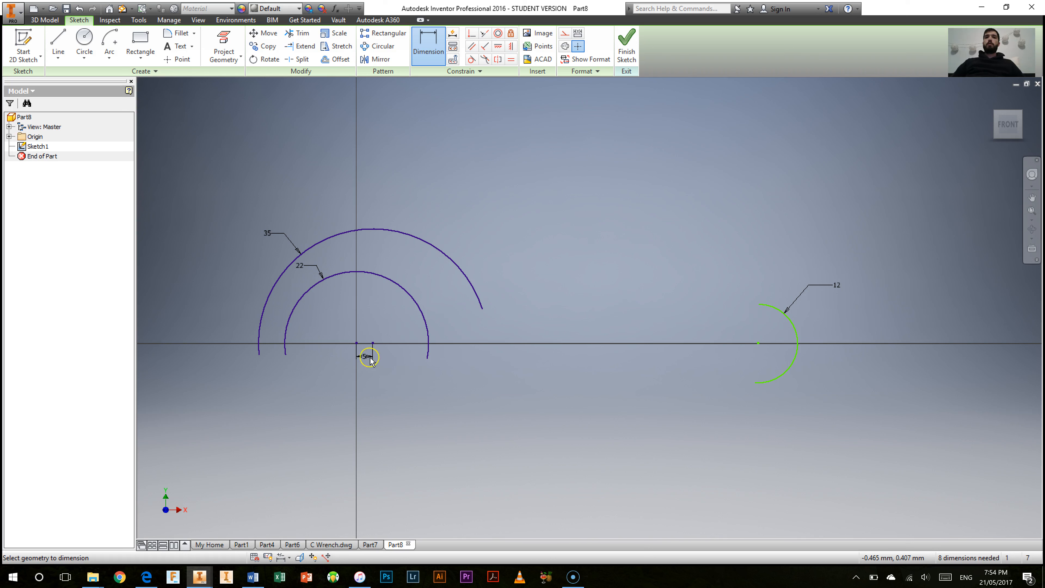
# Step: Dimension the horizontal distance from the inner arc's centre to the handle-end arc's centre as 135 mm
pyautogui.click(758, 343)
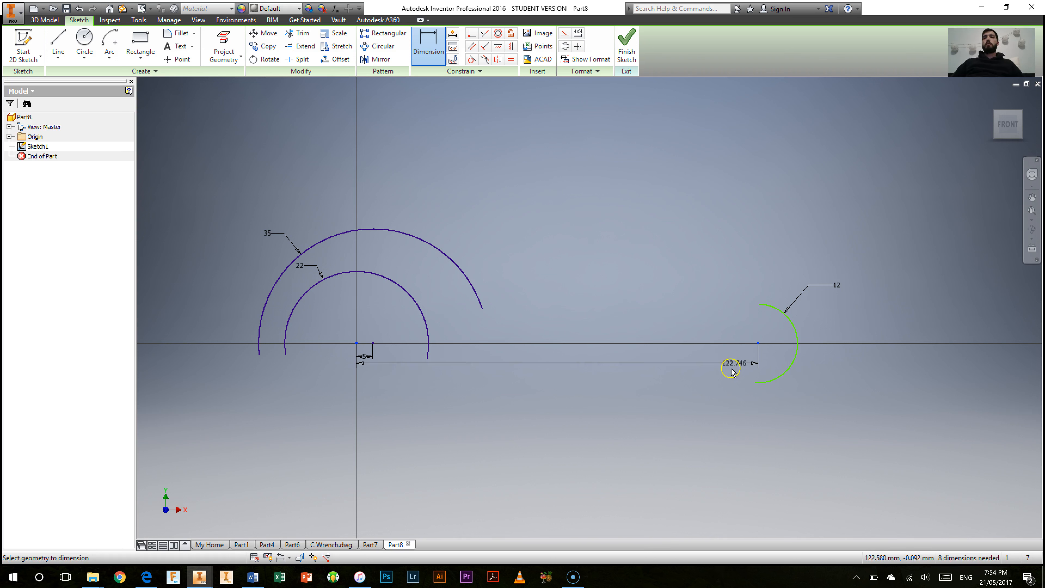
pyautogui.click(579, 381)
pyautogui.write('135')
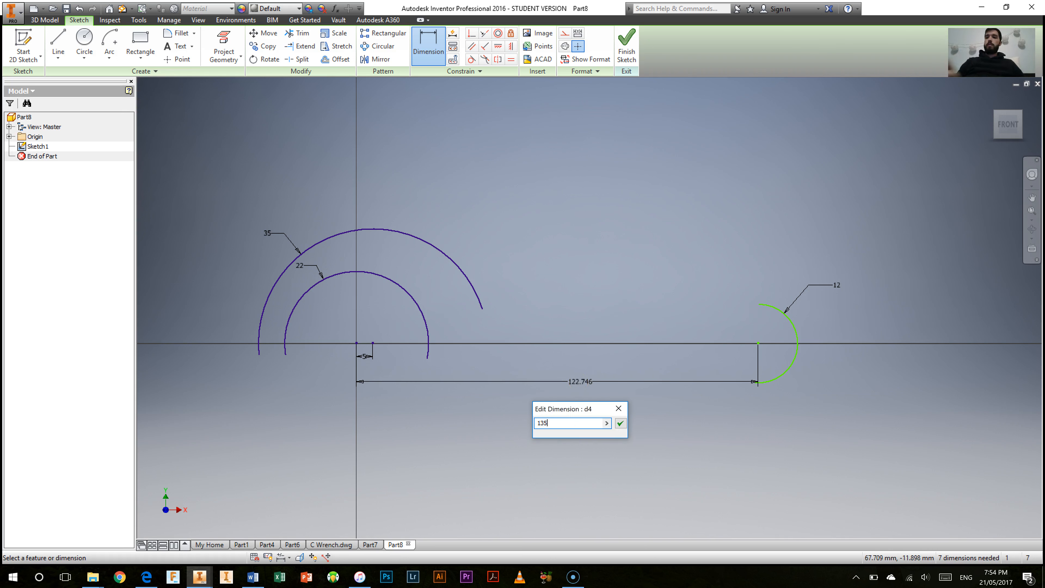
pyautogui.press('Return')
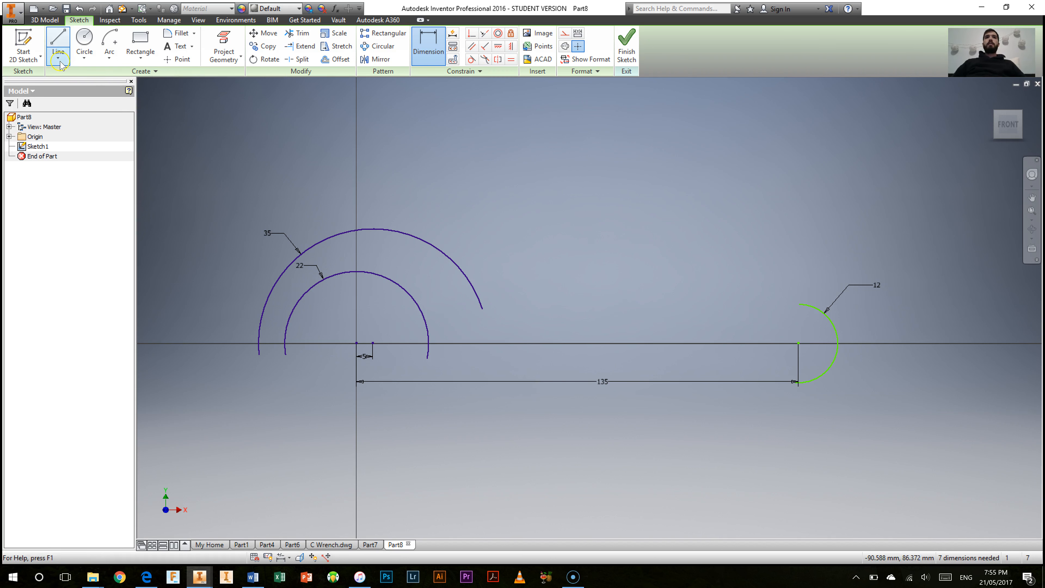
pyautogui.click(835, 330)
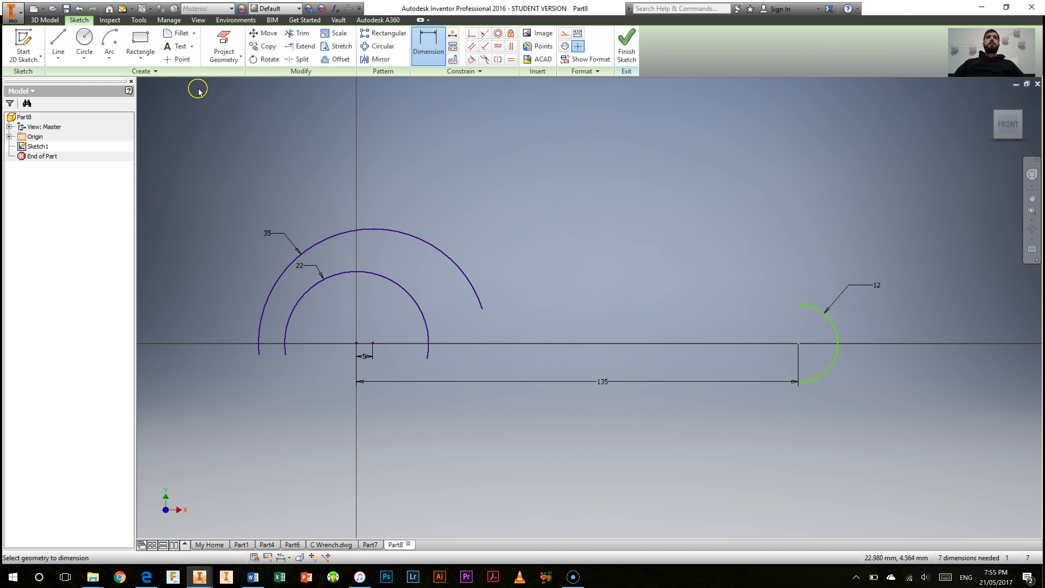
# Step: Draw the upper handle line from the outer arc's right endpoint to the upper endpoint of the handle-end arc
pyautogui.click(59, 41)
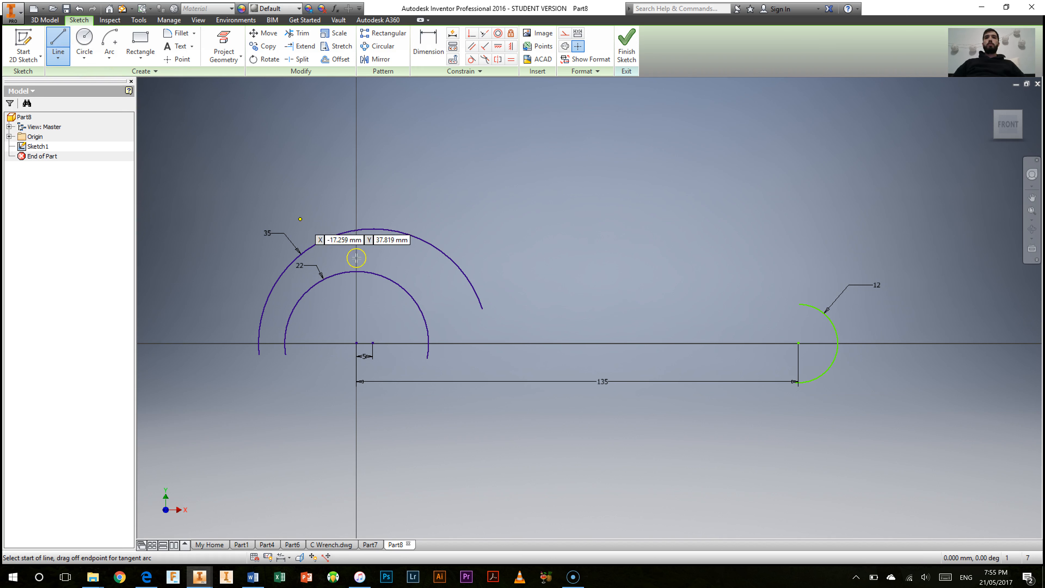
pyautogui.click(481, 307)
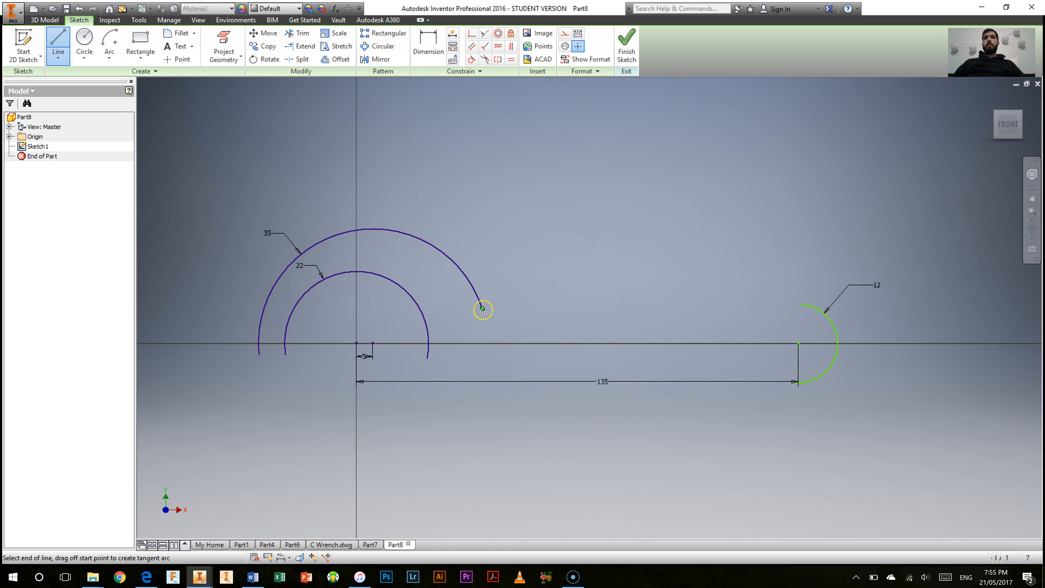
pyautogui.doubleClick(800, 304)
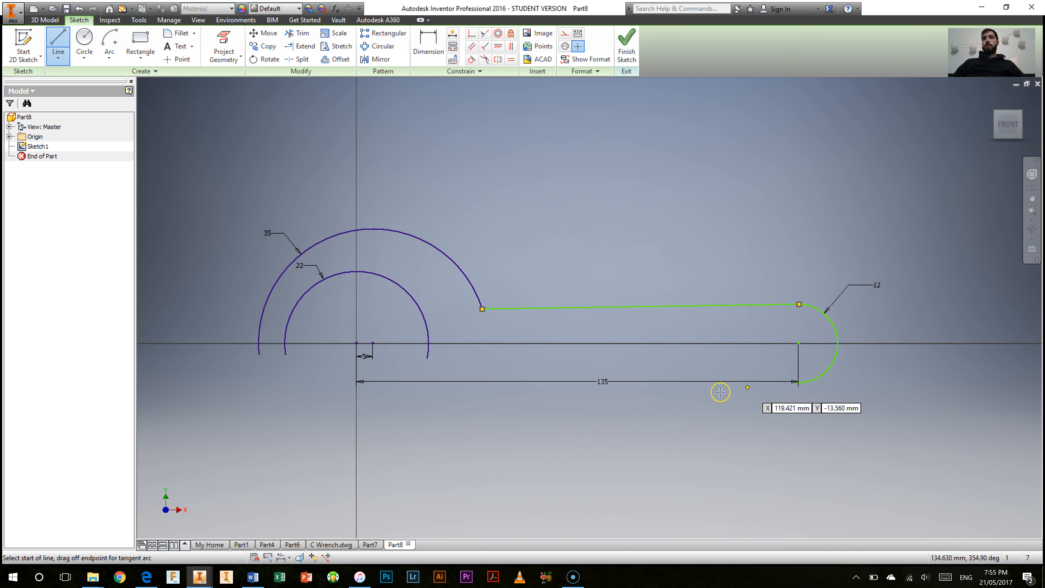
pyautogui.rightClick(727, 403)
pyautogui.click(767, 403)
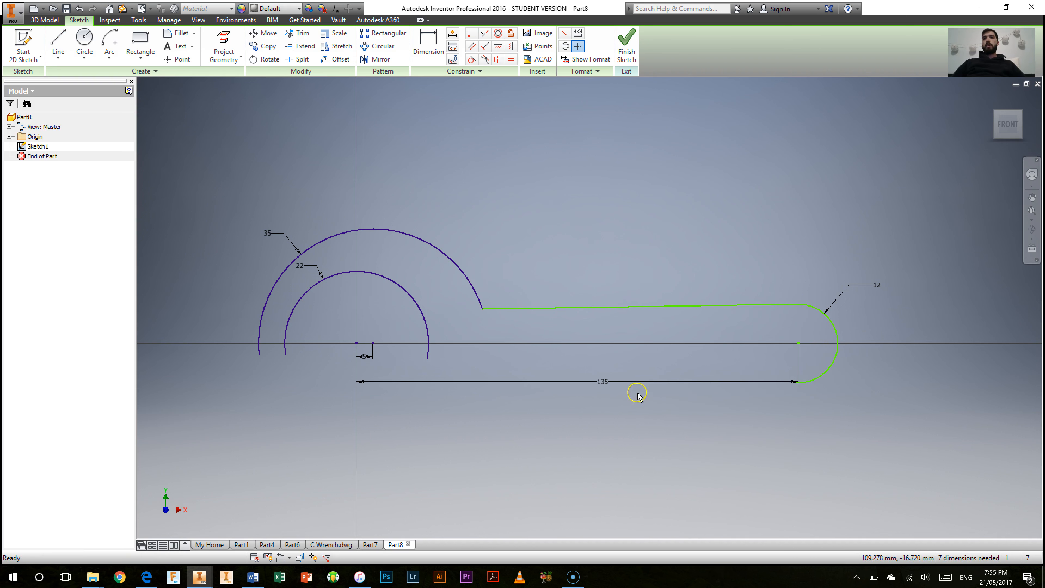
# Step: Move the 135 mm dimension clear below the profile and draw the lower handle line from the end arc's lower endpoint to the inner arc's right endpoint
pyautogui.moveTo(599, 387); pyautogui.dragTo(603, 478)
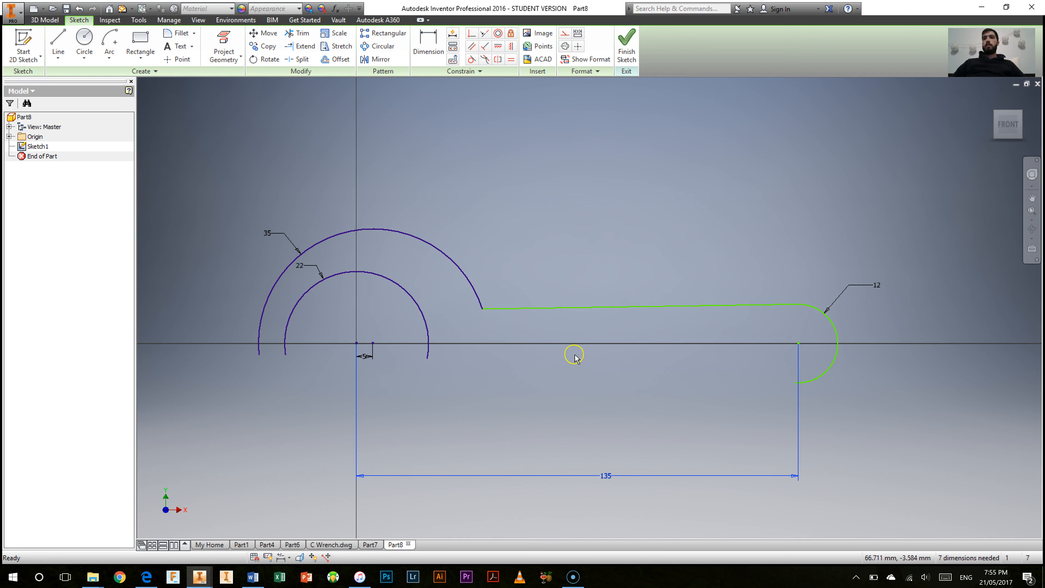
pyautogui.click(52, 39)
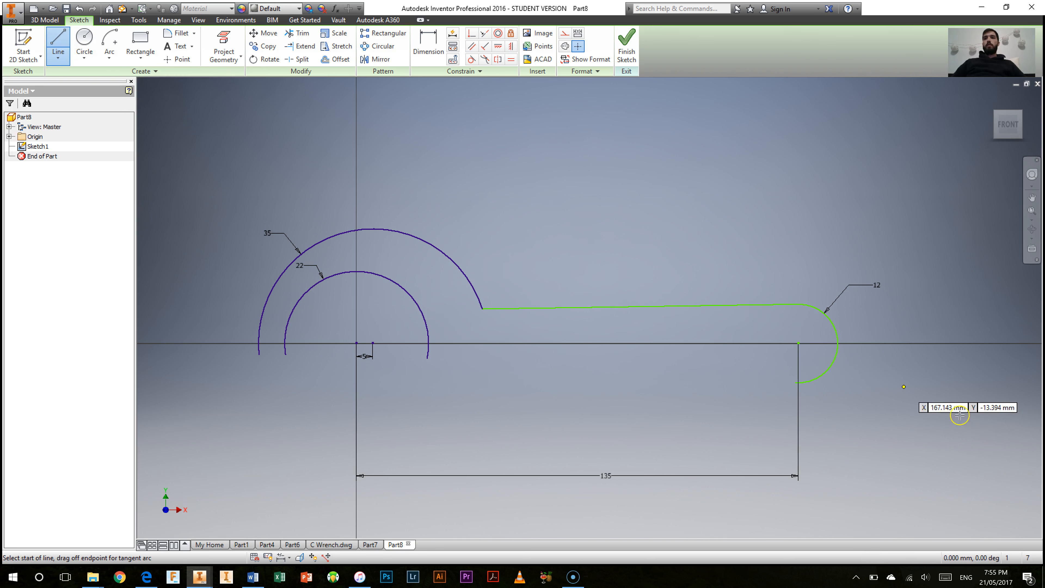
pyautogui.click(795, 383)
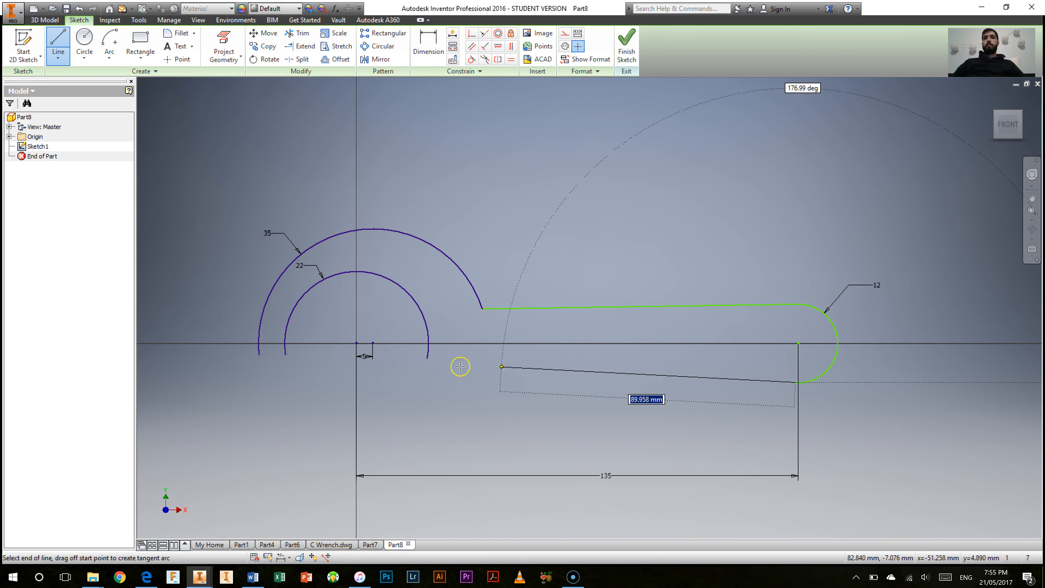
pyautogui.click(426, 358)
pyautogui.rightClick(439, 411)
pyautogui.click(477, 411)
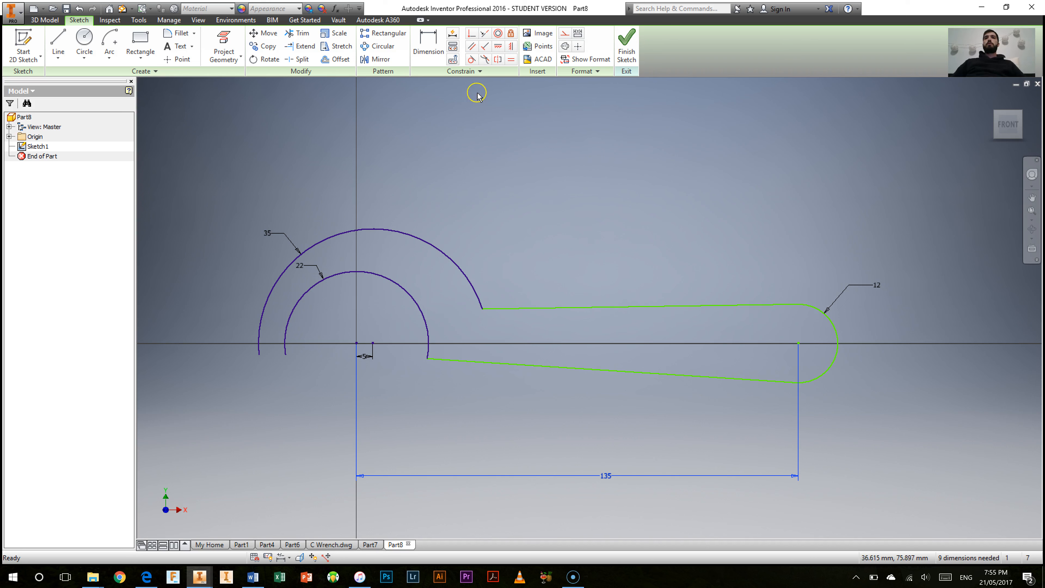
# Step: Apply Tangent constraints between the handle-end arc and both the upper and lower handle lines
pyautogui.click(471, 62)
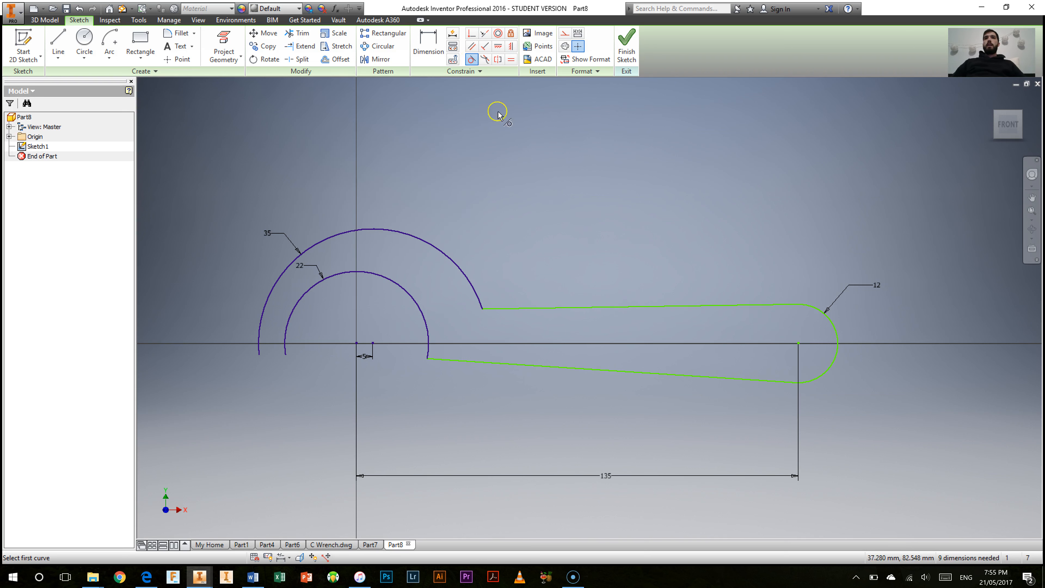
pyautogui.click(786, 305)
pyautogui.click(810, 308)
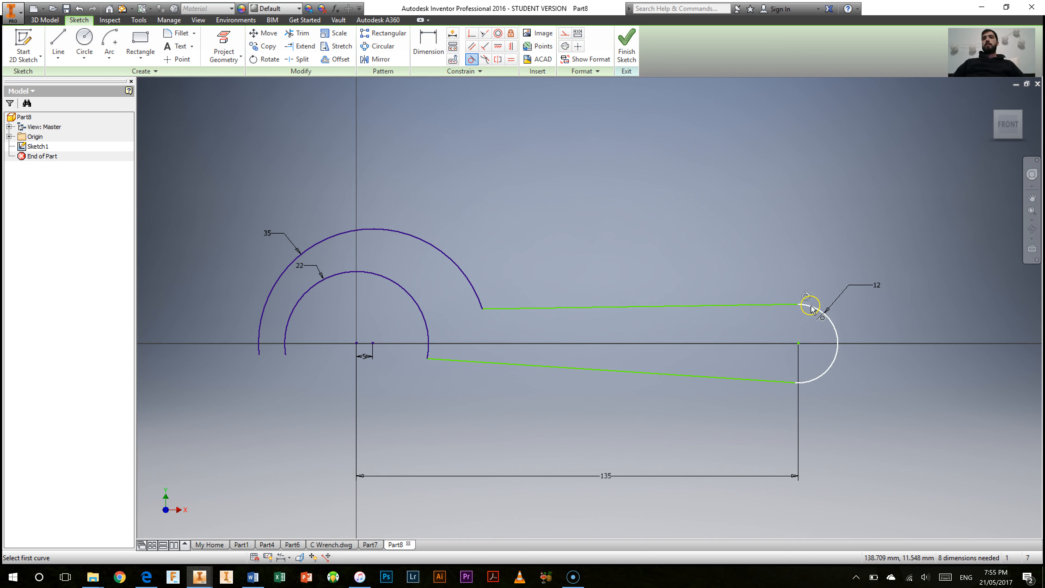
pyautogui.click(800, 381)
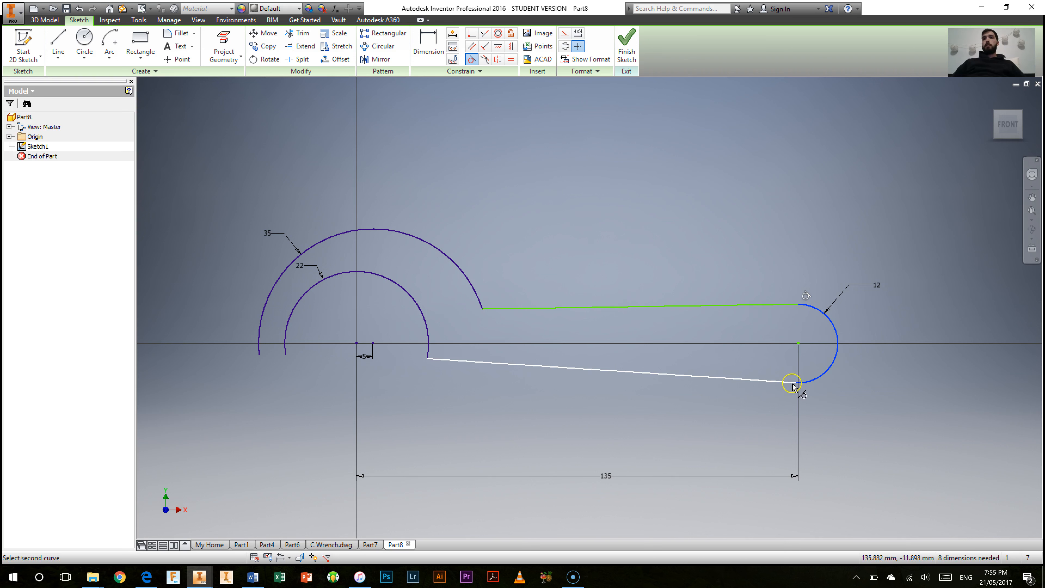
pyautogui.click(778, 381)
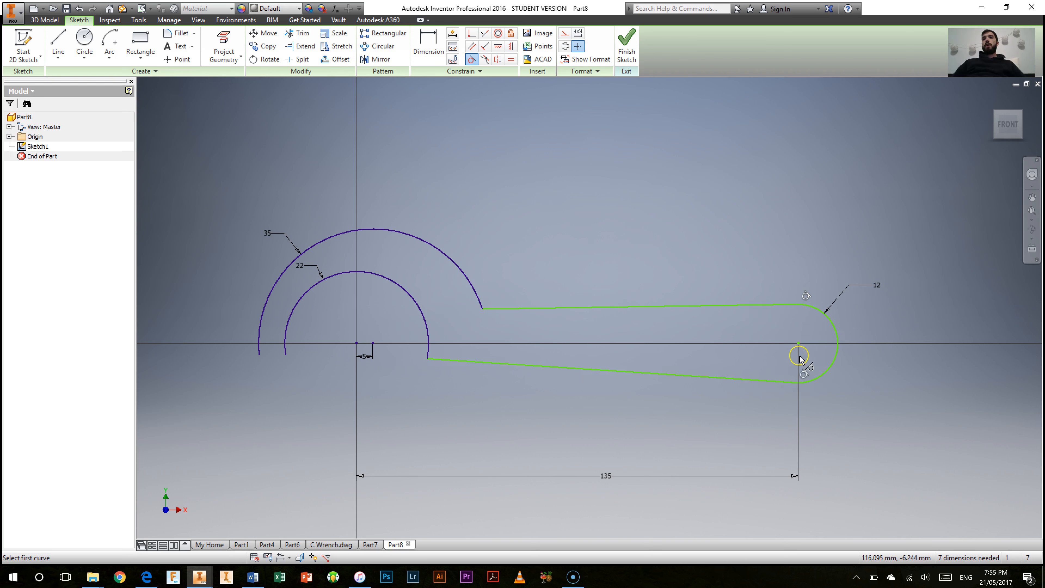
pyautogui.rightClick(626, 395)
pyautogui.click(666, 394)
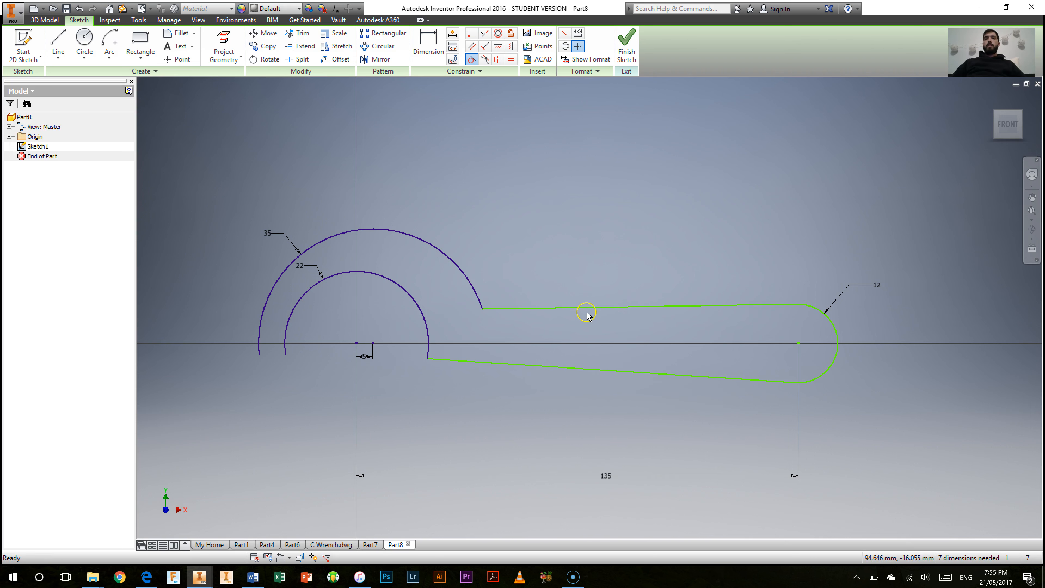
# Step: Check the C-Wrench drawing and add a 10 mm fillet between the outer arc and the upper handle line
pyautogui.click(330, 543)
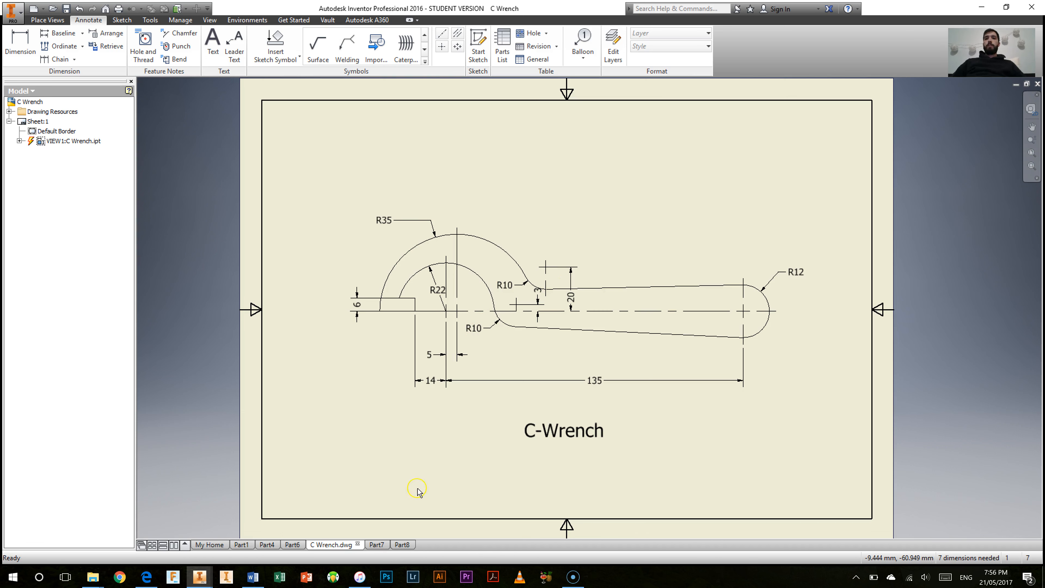
pyautogui.click(402, 544)
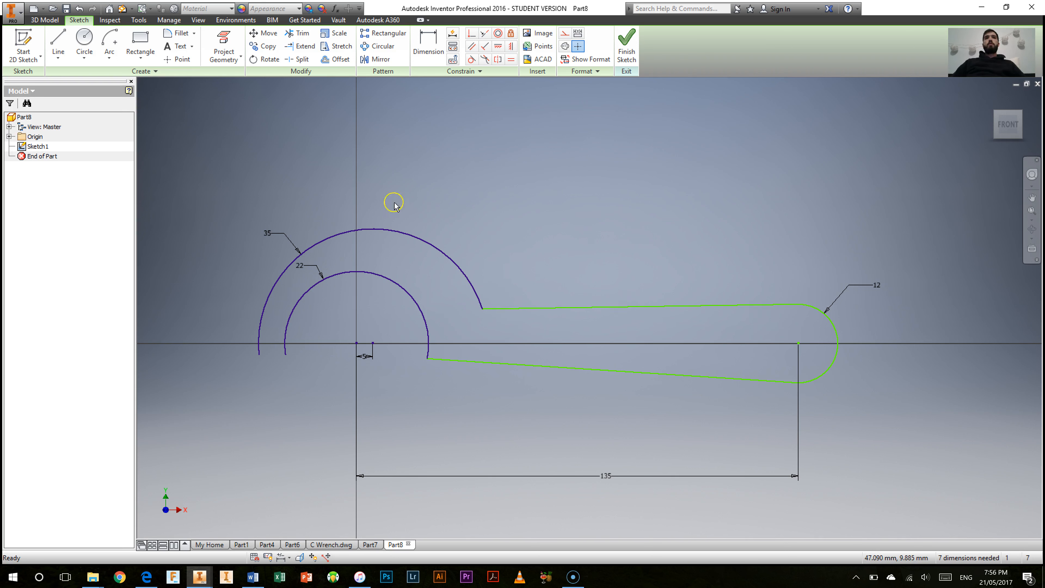
pyautogui.click(177, 34)
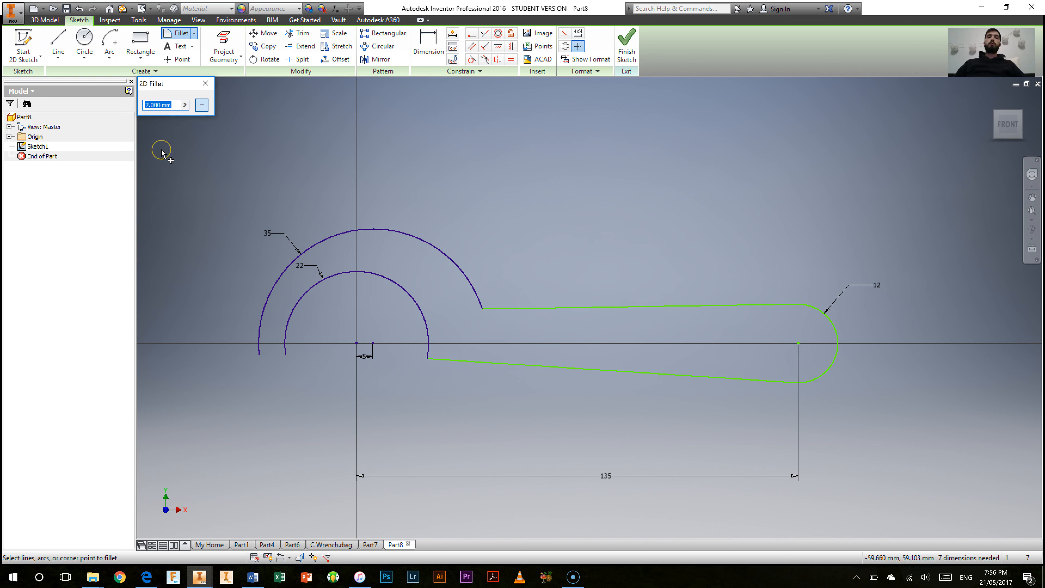
pyautogui.write('10')
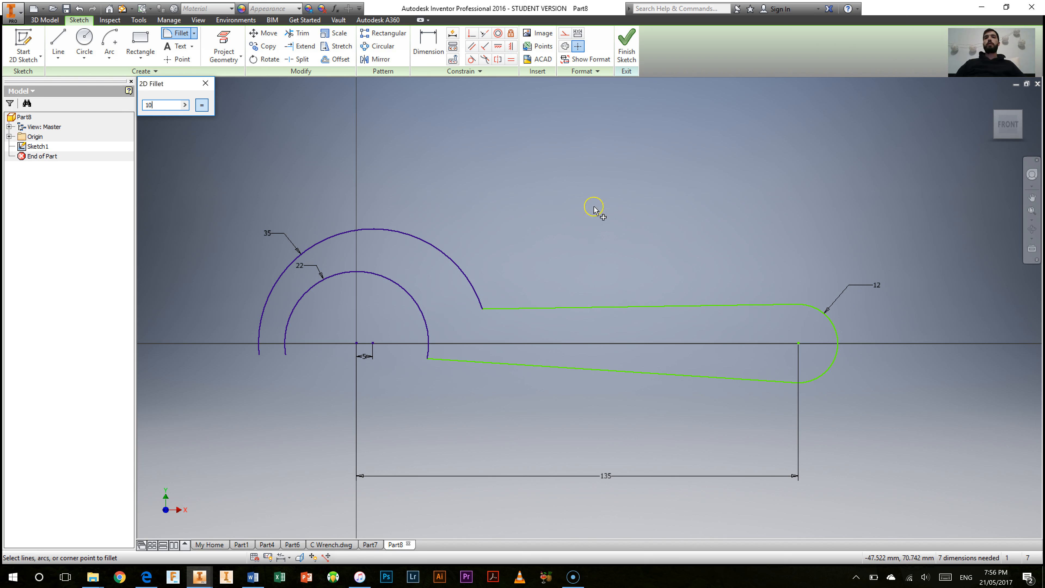
pyautogui.click(465, 277)
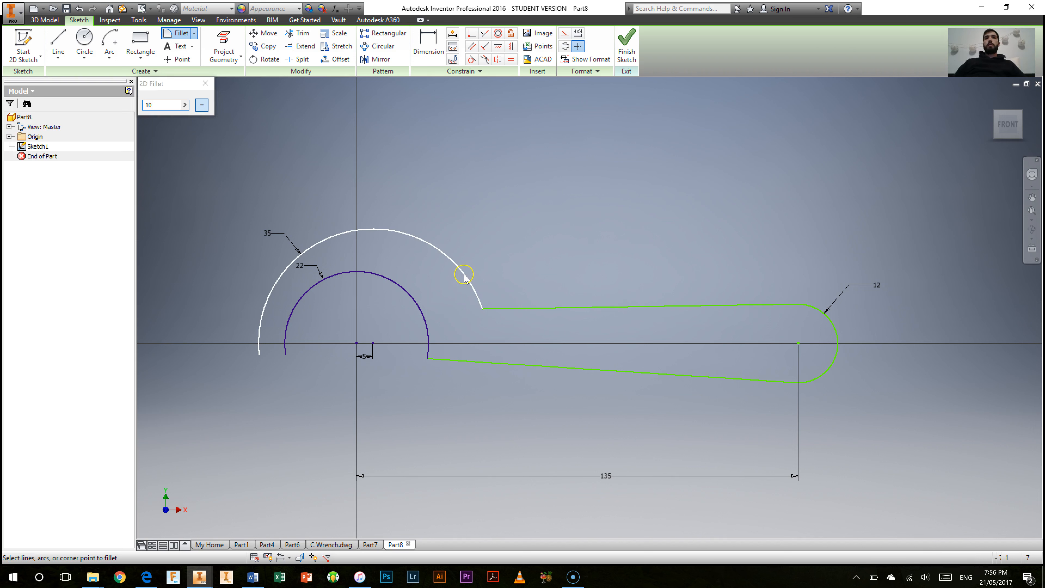
pyautogui.click(507, 311)
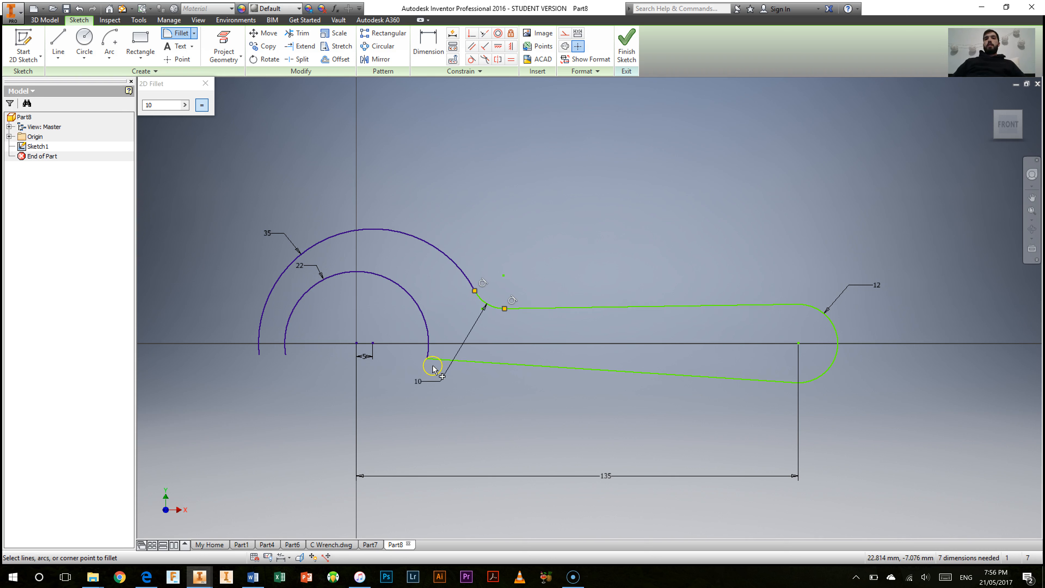
# Step: Try a 10 mm fillet between the lower handle line and the inner arc, and undo it
pyautogui.click(448, 361)
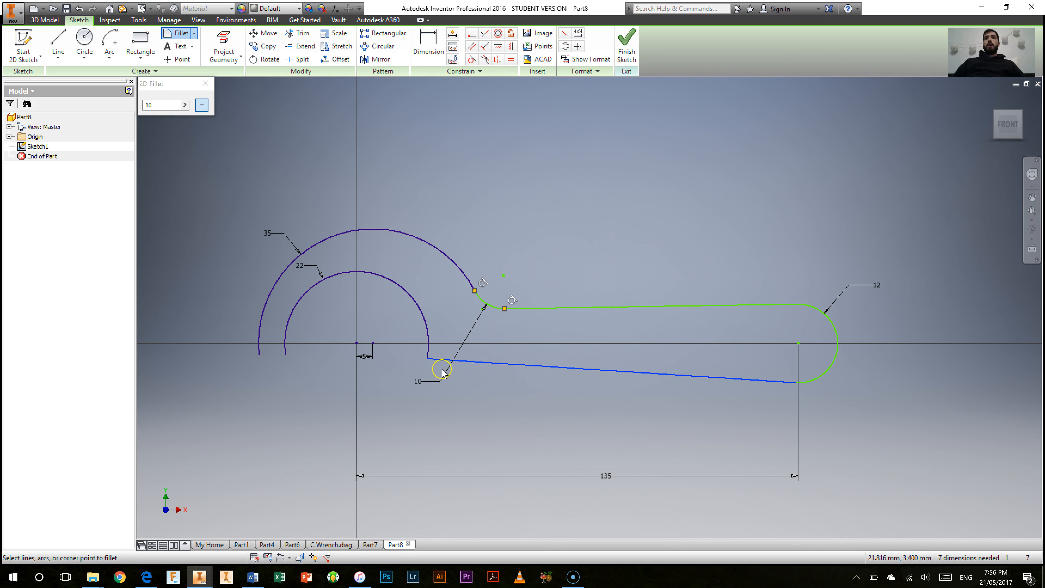
pyautogui.click(425, 335)
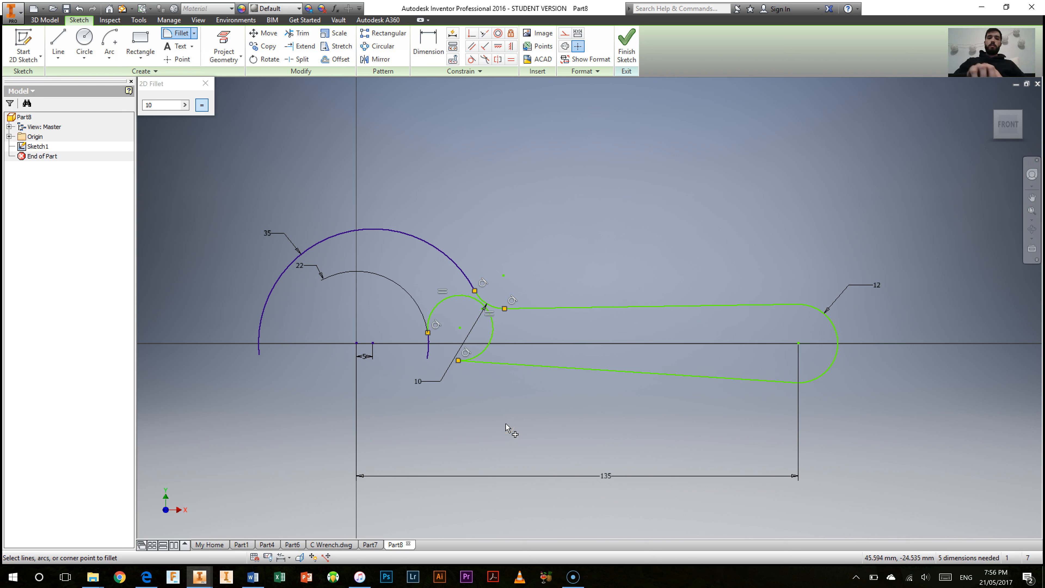
pyautogui.press('Escape')
pyautogui.hotkey('ctrl', 'z')
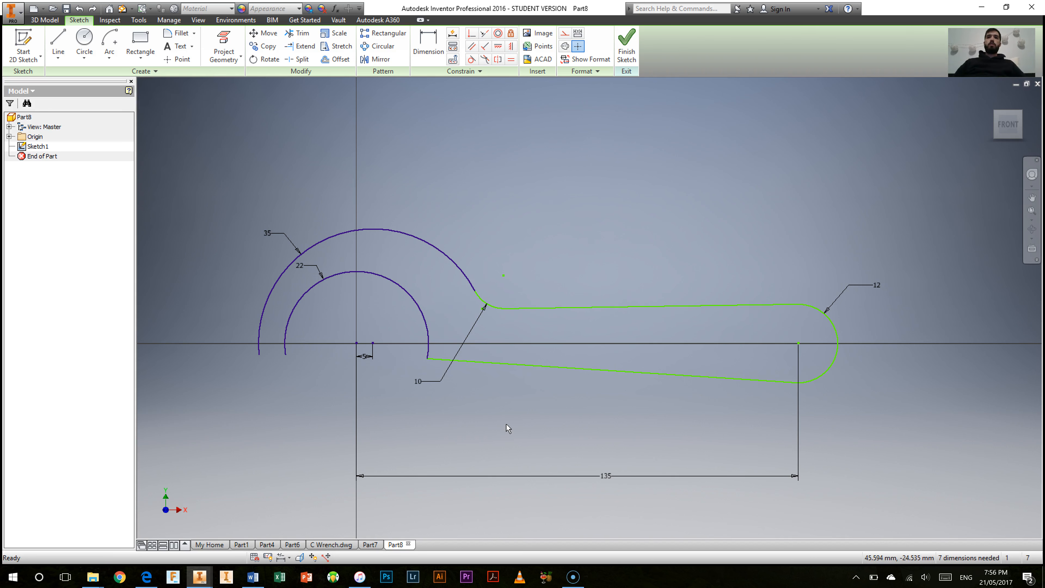
# Step: Shorten the inner arc by moving its right endpoint to just above the horizontal axis
pyautogui.rightClick(435, 296)
pyautogui.click(527, 236)
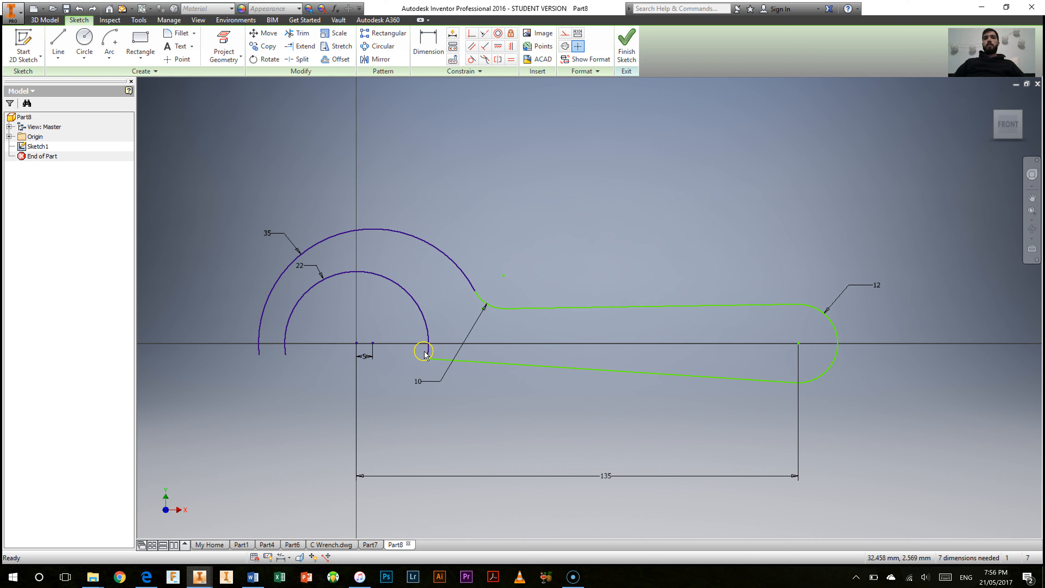
pyautogui.moveTo(428, 358)
pyautogui.mouseDown()
pyautogui.moveTo(427, 349)
pyautogui.moveTo(439, 361)
pyautogui.moveTo(427, 361)
pyautogui.moveTo(429, 338)
pyautogui.mouseUp()
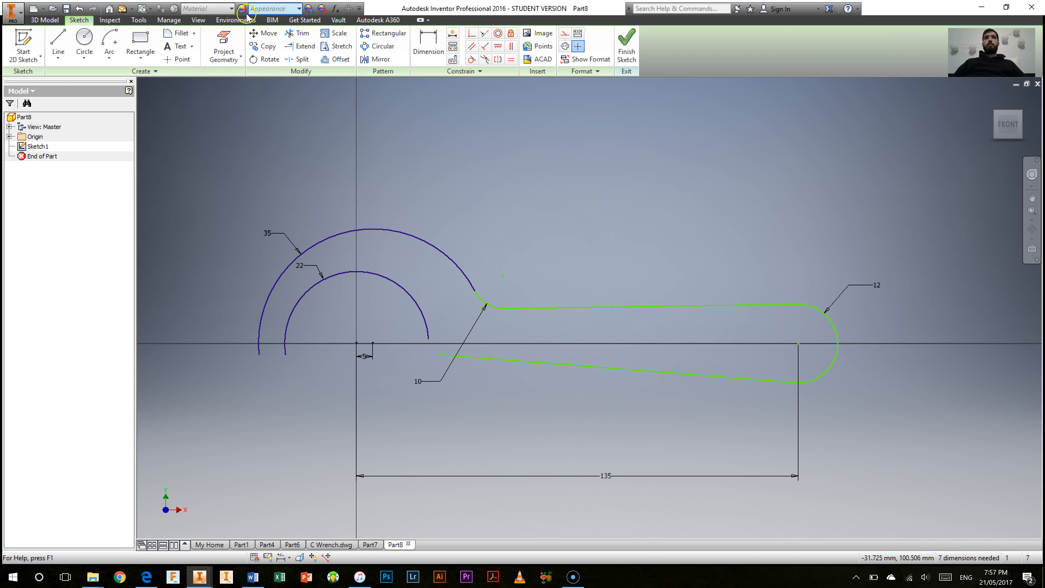
pyautogui.click(177, 33)
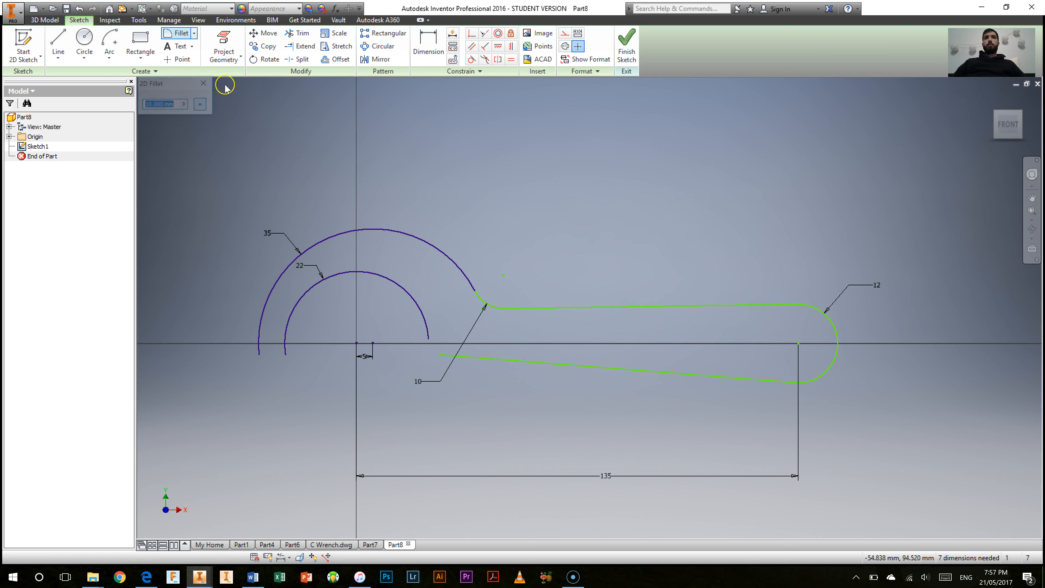
pyautogui.click(427, 336)
pyautogui.click(445, 358)
pyautogui.rightClick(438, 288)
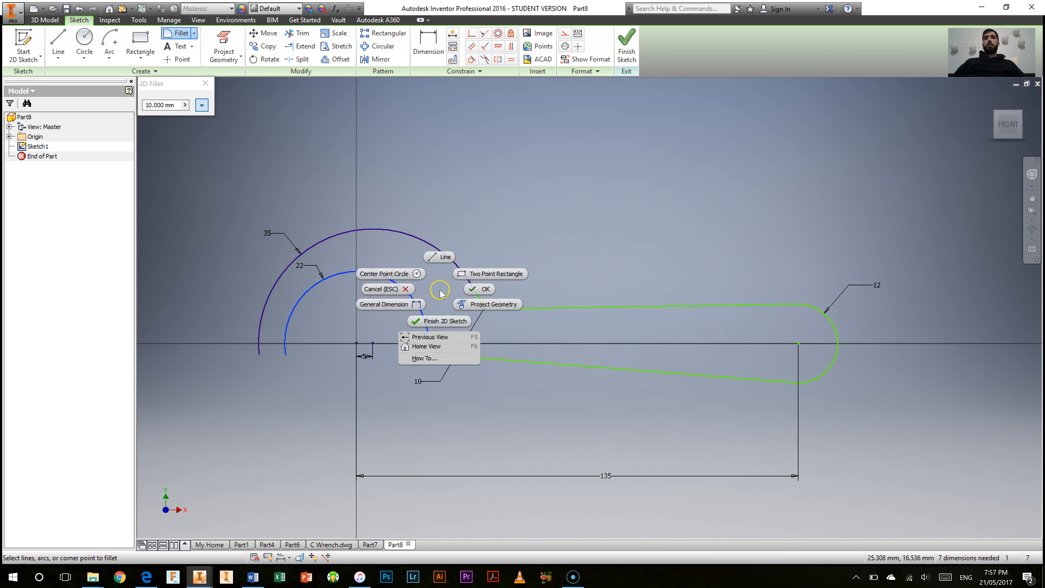
pyautogui.click(411, 290)
# Step: Join the lower handle line's free end to the inner arc's right endpoint and add a 10 mm fillet between them
pyautogui.moveTo(439, 357); pyautogui.dragTo(428, 338)
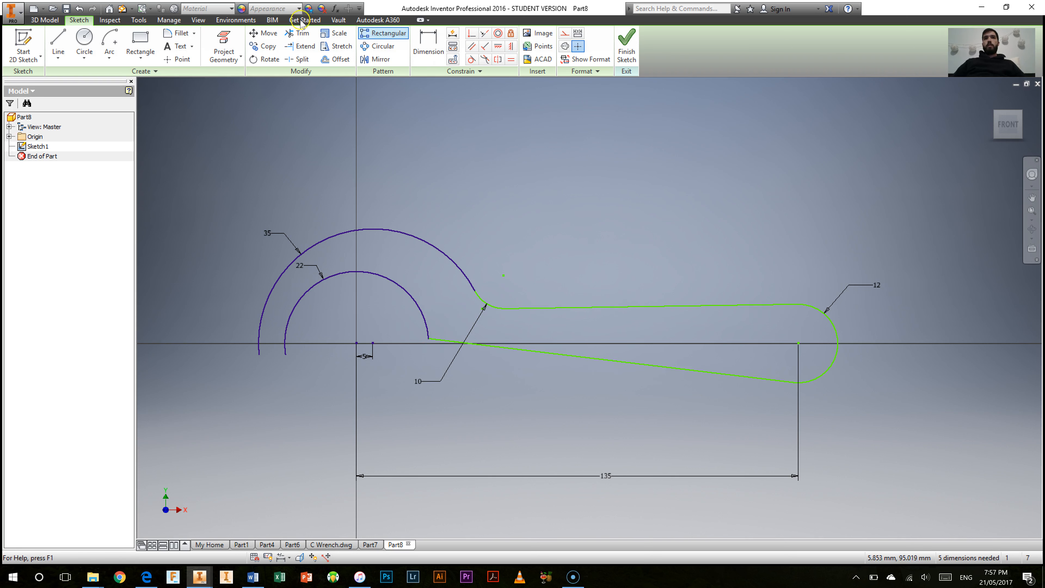
pyautogui.click(178, 33)
pyautogui.click(426, 327)
pyautogui.click(443, 347)
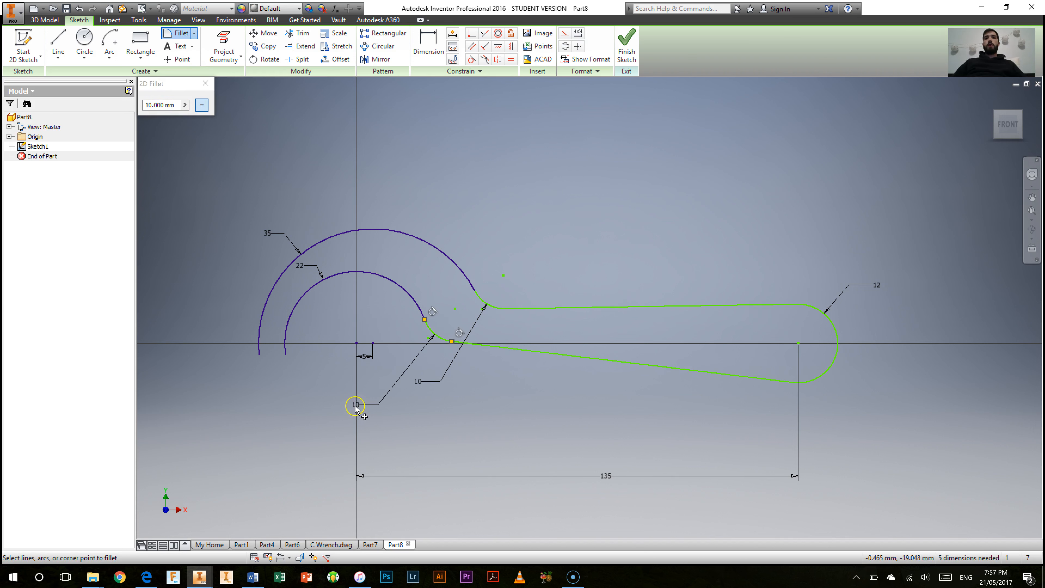
pyautogui.rightClick(562, 270)
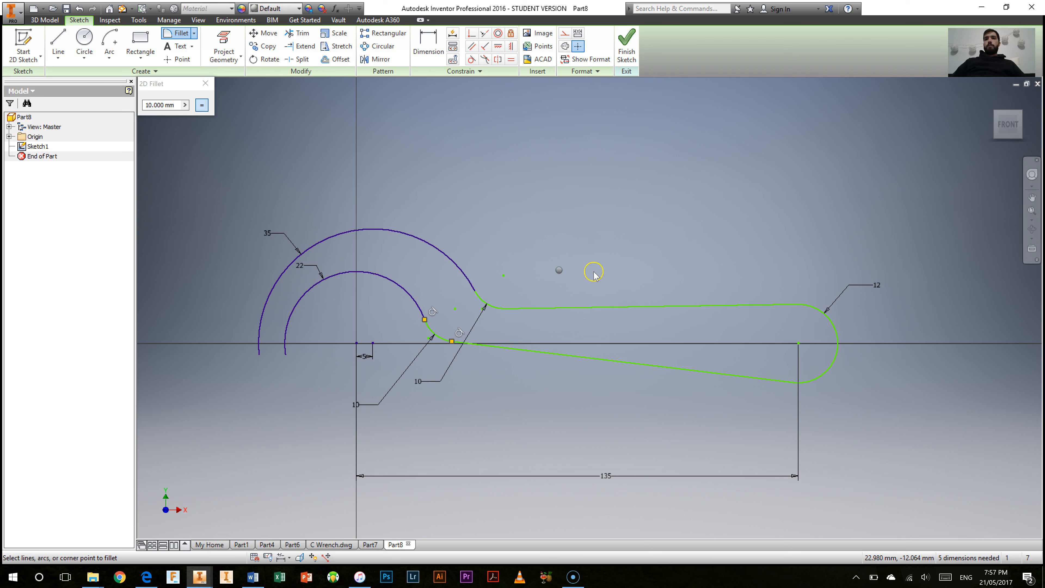
pyautogui.click(601, 274)
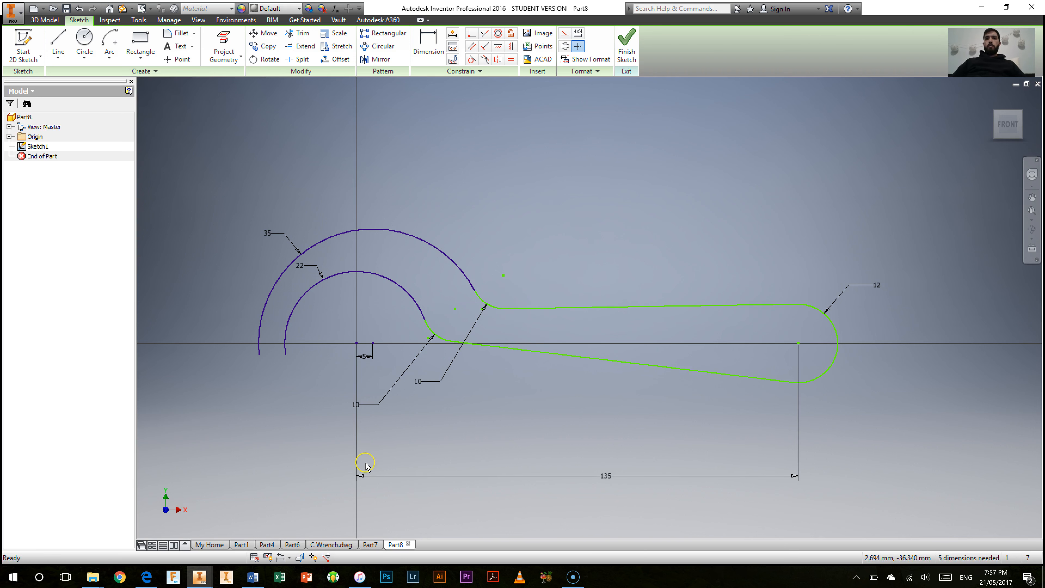
# Step: Check the fillet centers in the C-Wrench drawing and dimension the upper fillet's center 20 mm vertically from the origin
pyautogui.click(331, 544)
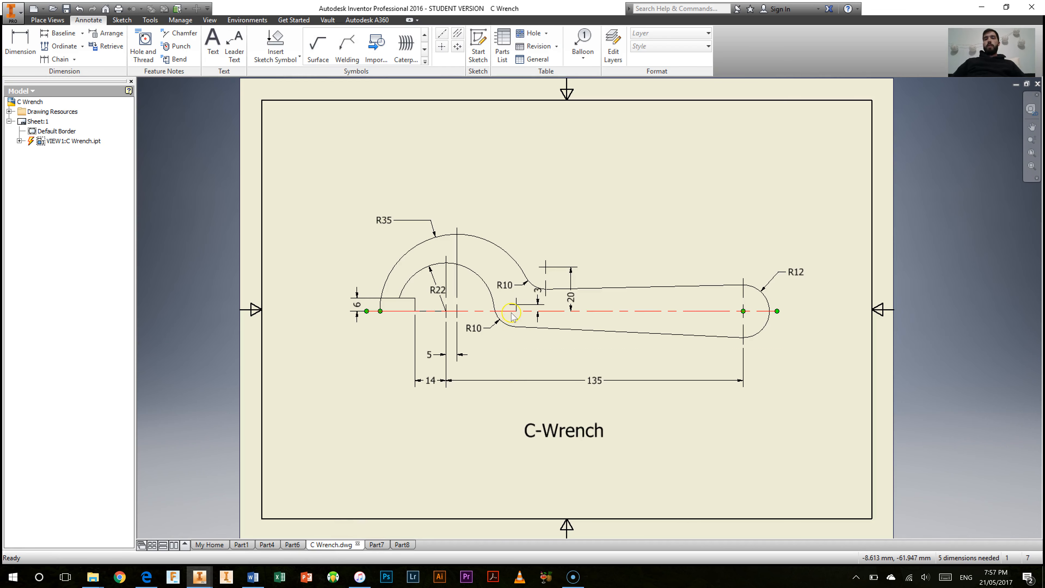
pyautogui.click(517, 305)
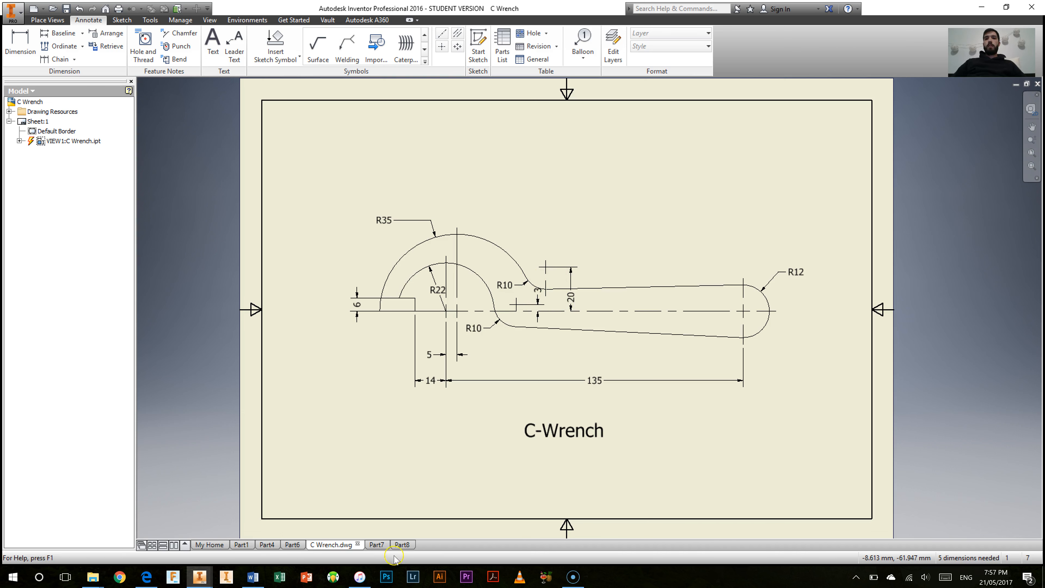
pyautogui.click(401, 544)
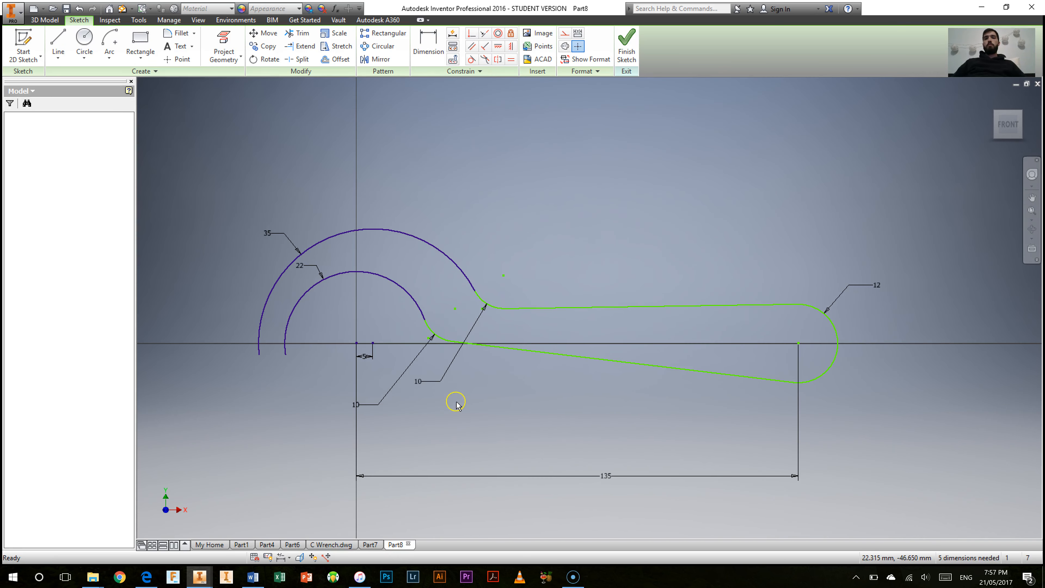
pyautogui.press('d')
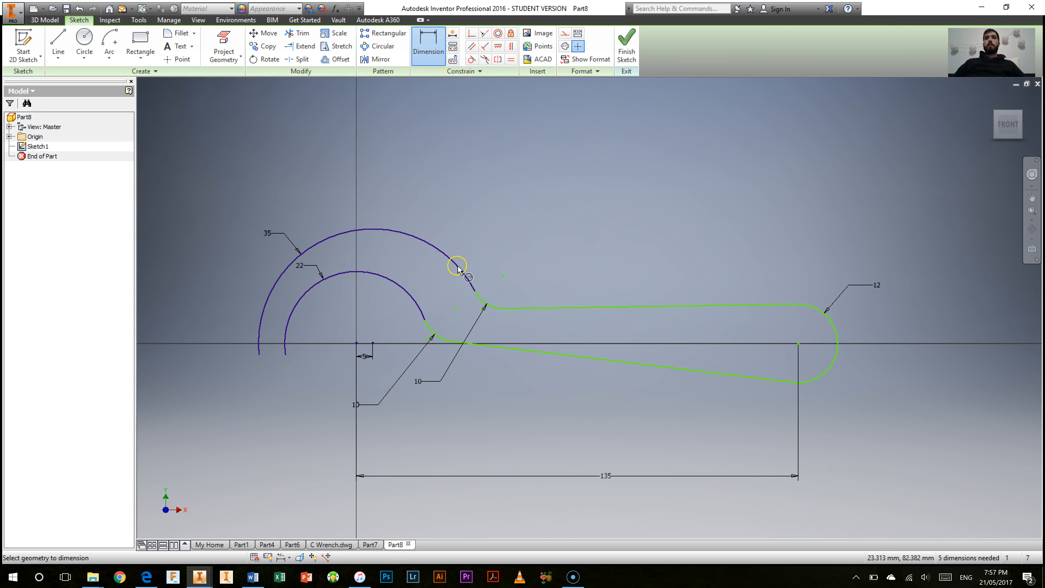
pyautogui.click(503, 275)
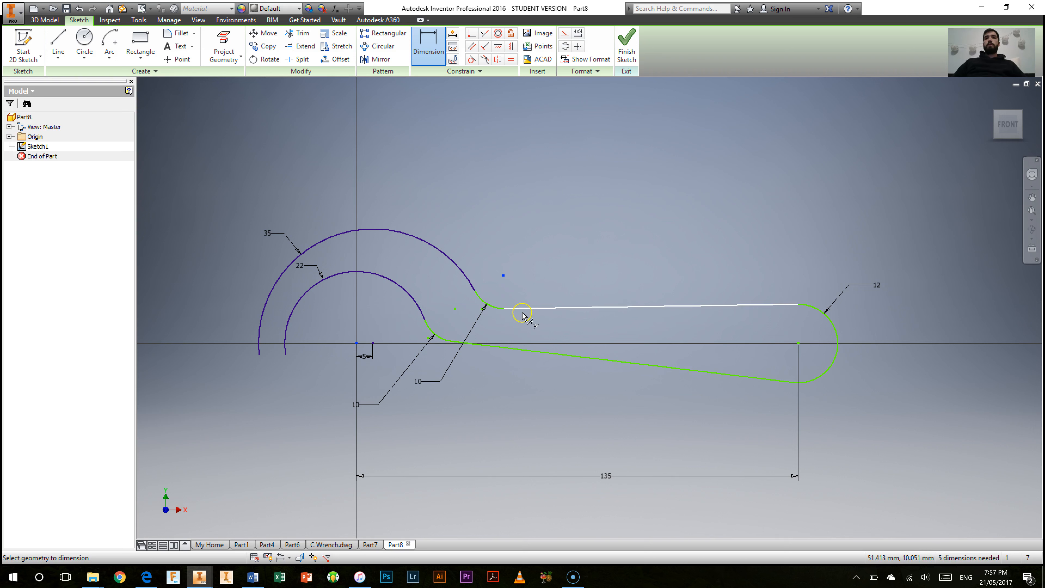
pyautogui.click(523, 324)
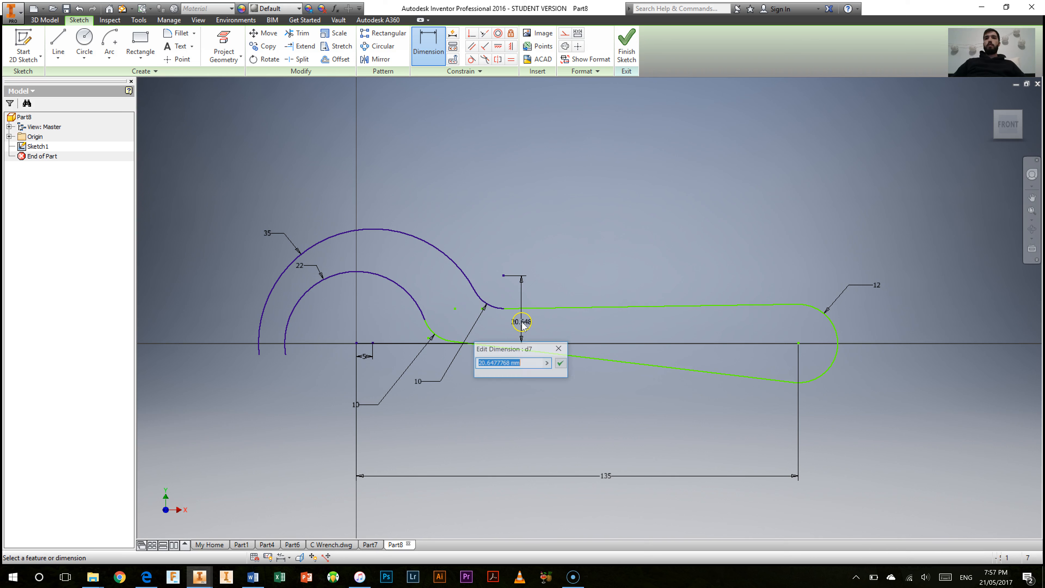
pyautogui.write('2')
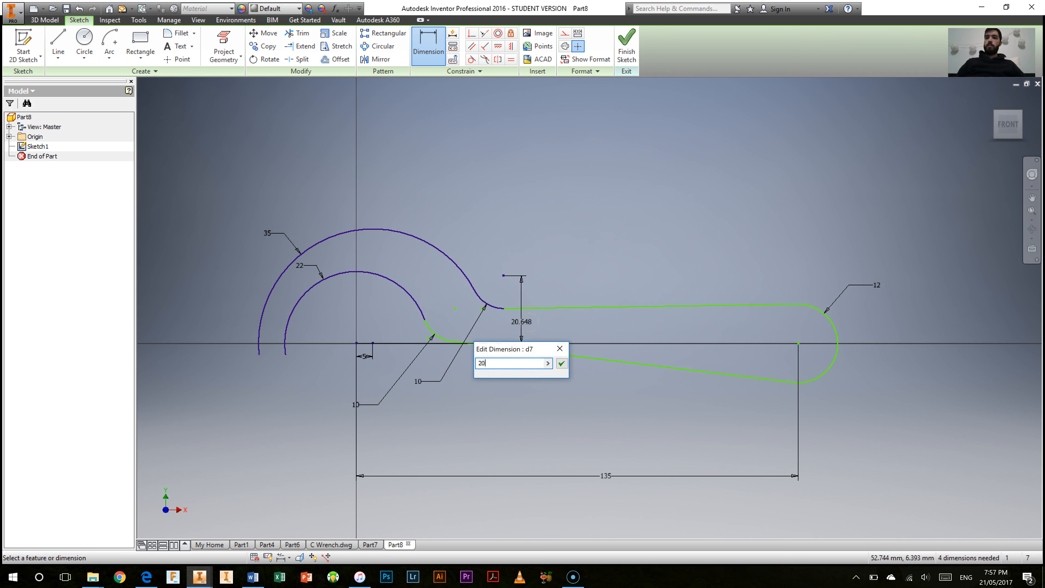
pyautogui.write('0')
pyautogui.press('Return')
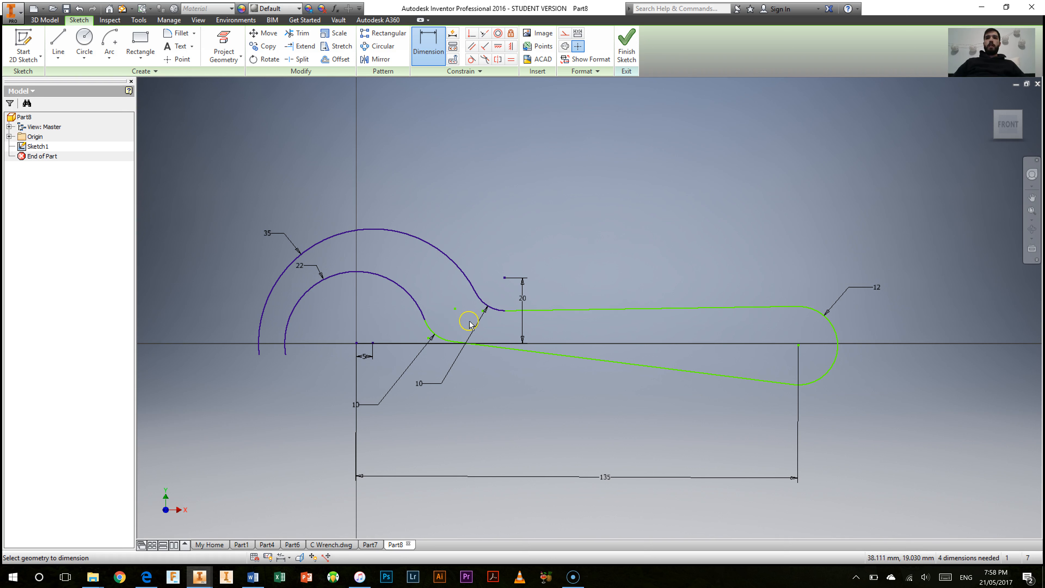
# Step: Dimension the lower fillet's center 3 mm vertically from the origin
pyautogui.click(357, 343)
pyautogui.click(447, 329)
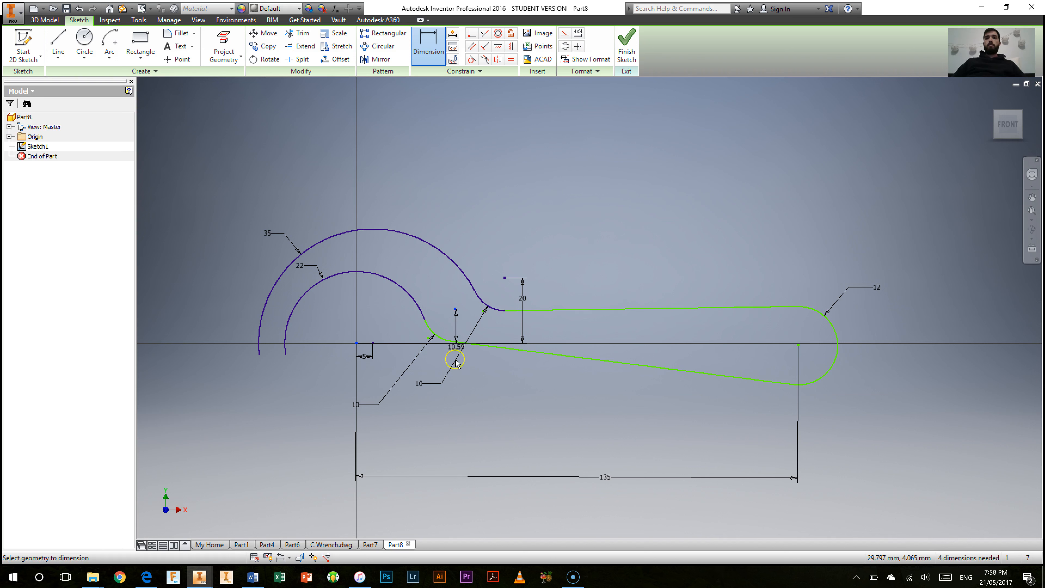
pyautogui.click(460, 331)
pyautogui.write('3')
pyautogui.press('Return')
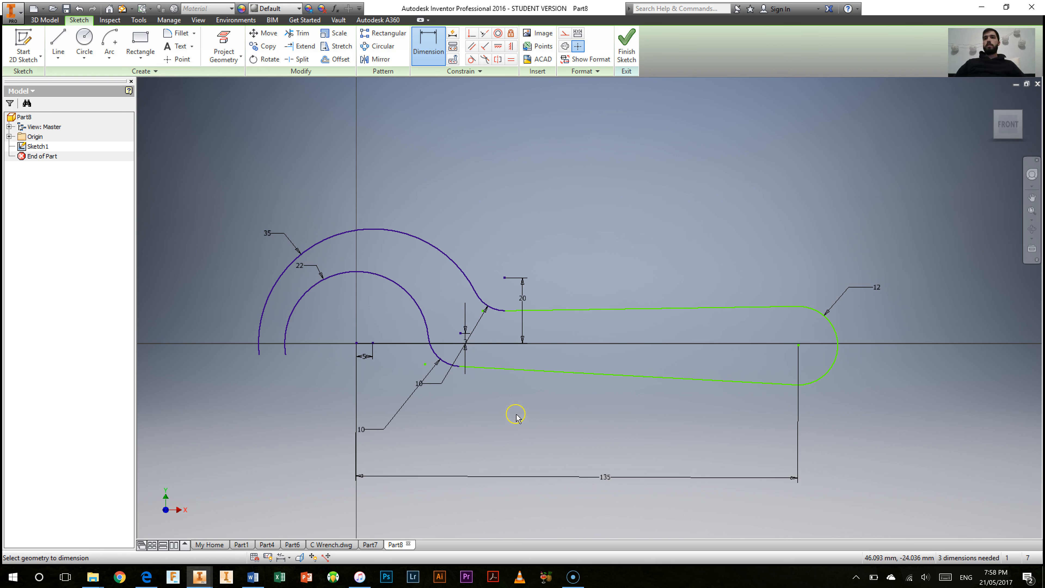
# Step: Check the C-Wrench drawing's centerline and apply a Horizontal constraint between the handle-end arc's center and the origin
pyautogui.click(331, 544)
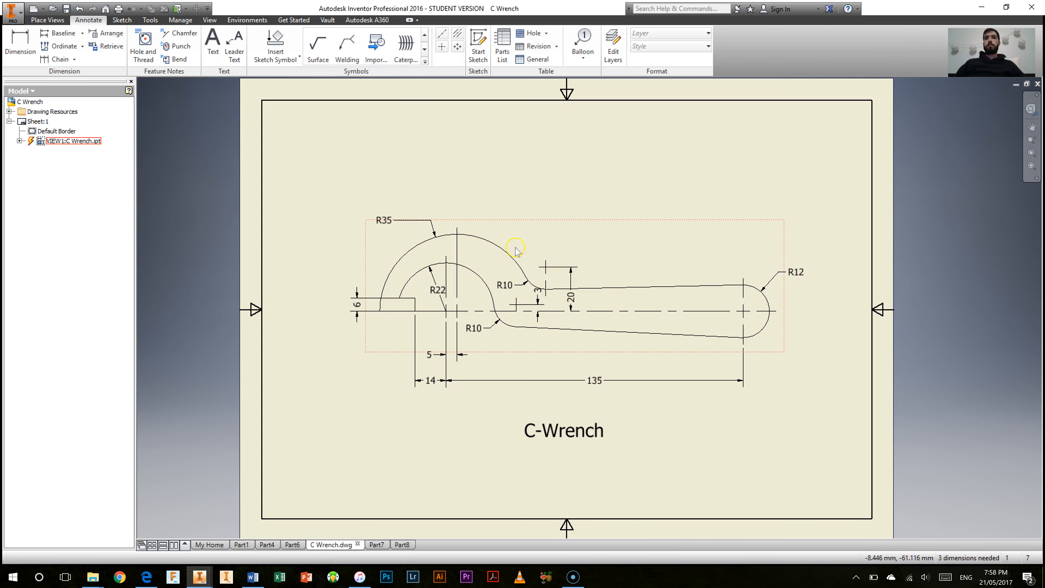
pyautogui.click(402, 544)
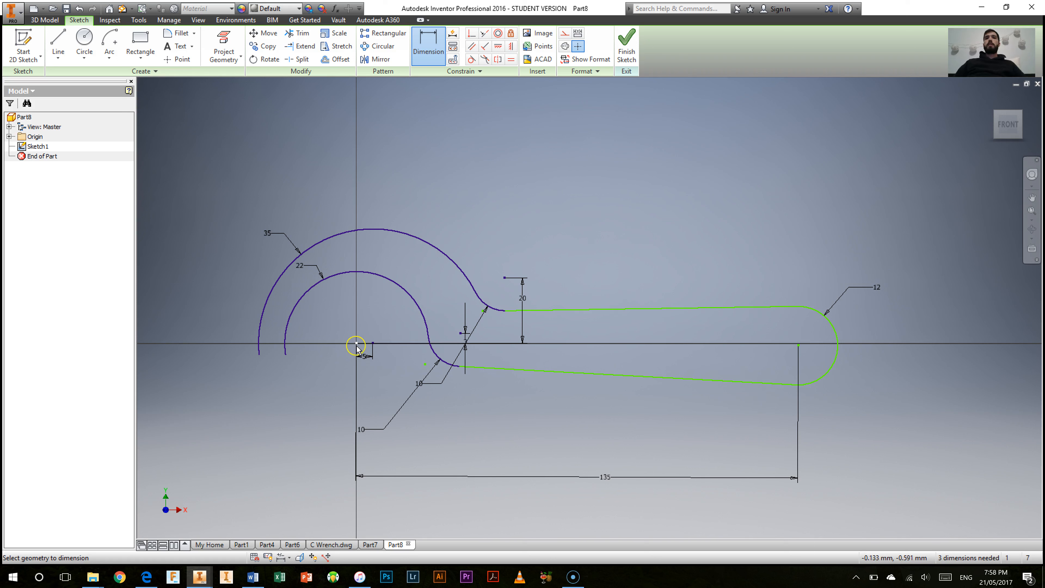
pyautogui.click(799, 345)
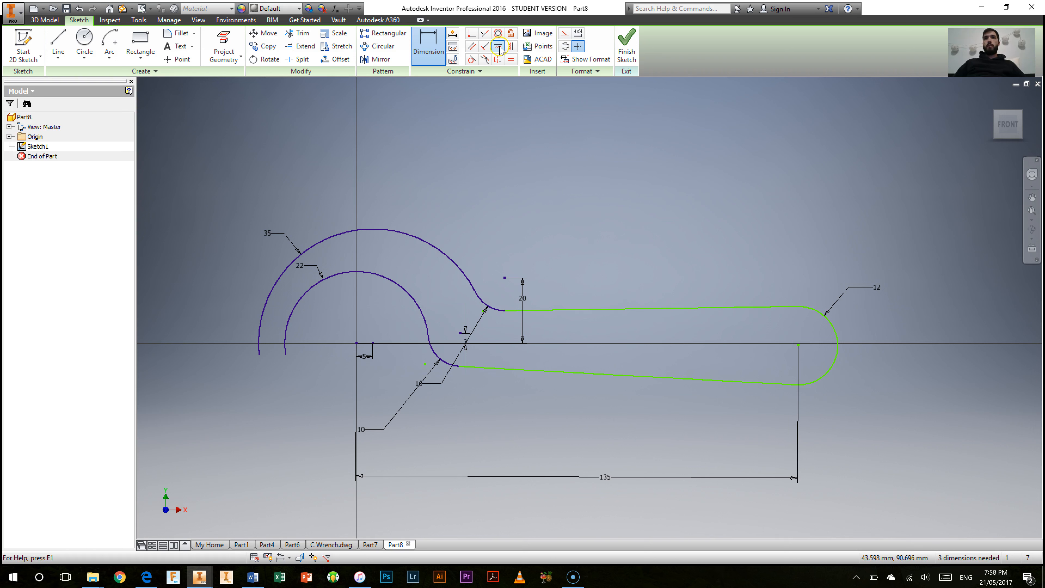
pyautogui.rightClick(548, 156)
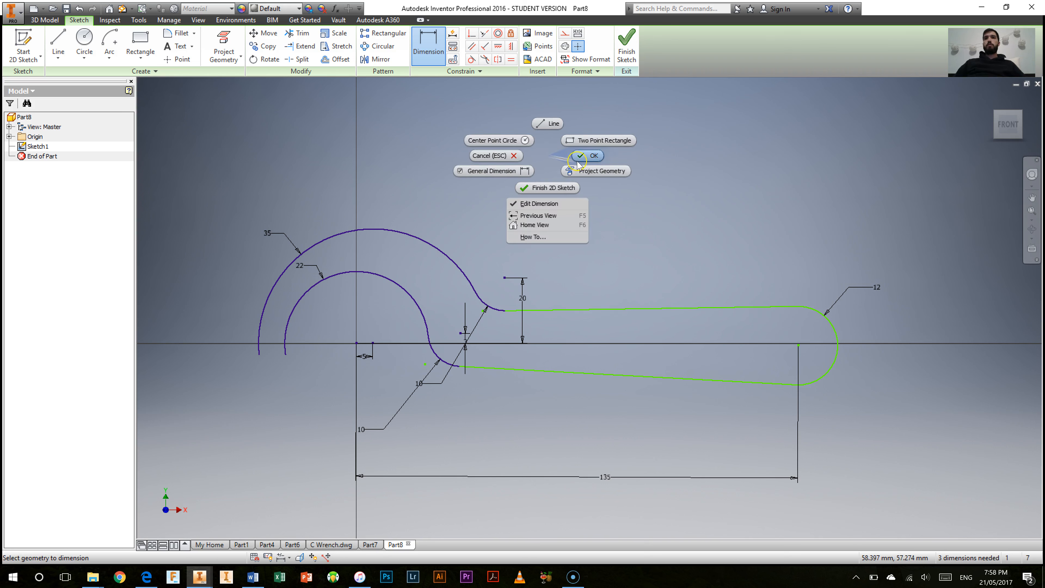
pyautogui.click(578, 159)
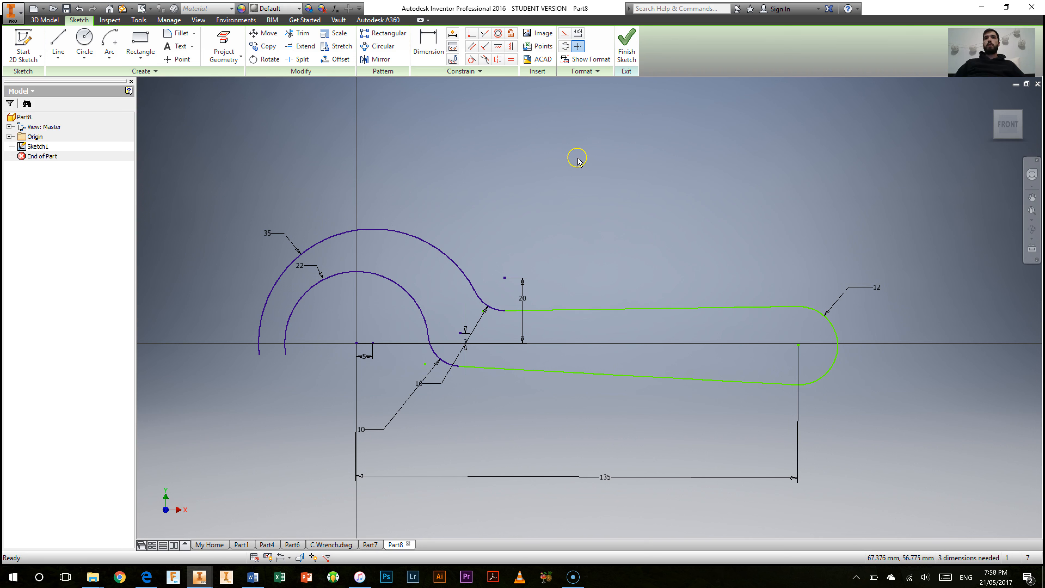
pyautogui.click(498, 48)
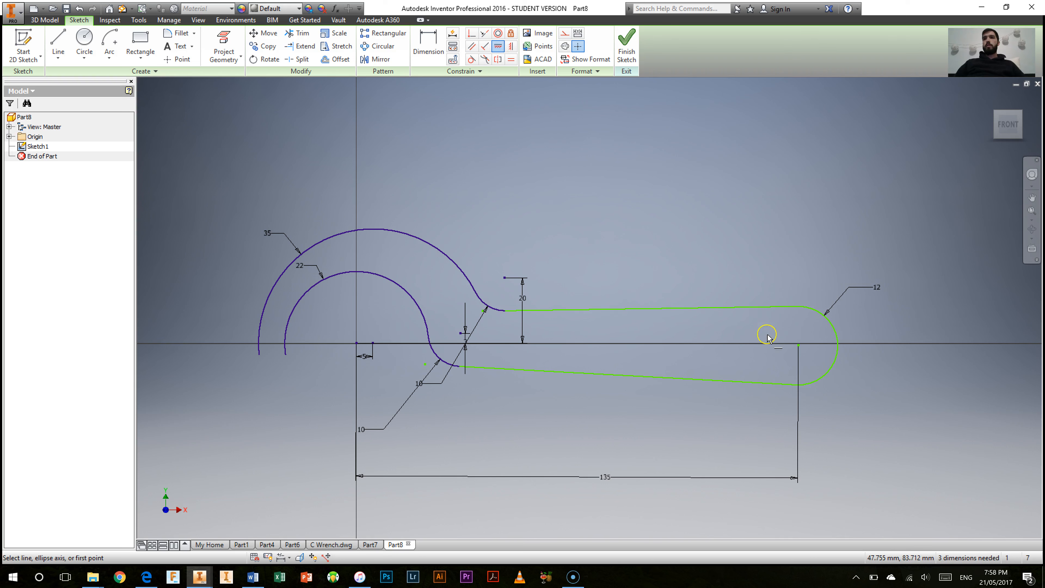
pyautogui.click(798, 345)
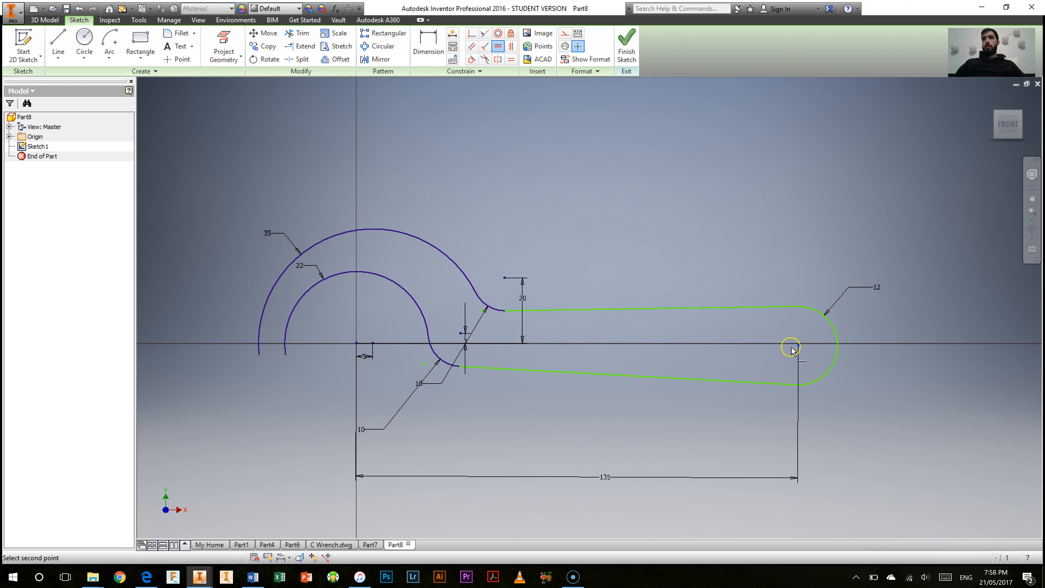
pyautogui.click(357, 343)
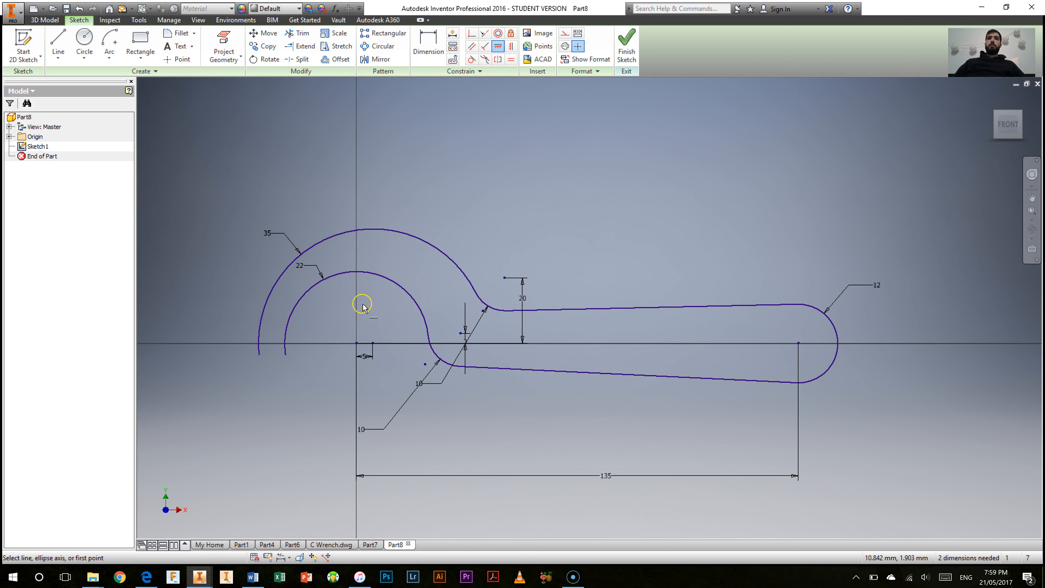
# Step: Check the jaw end in the C-Wrench drawing and sketch it from outer to inner arc: about 15.5 mm horizontally, up, then about 6.8 mm back
pyautogui.click(331, 544)
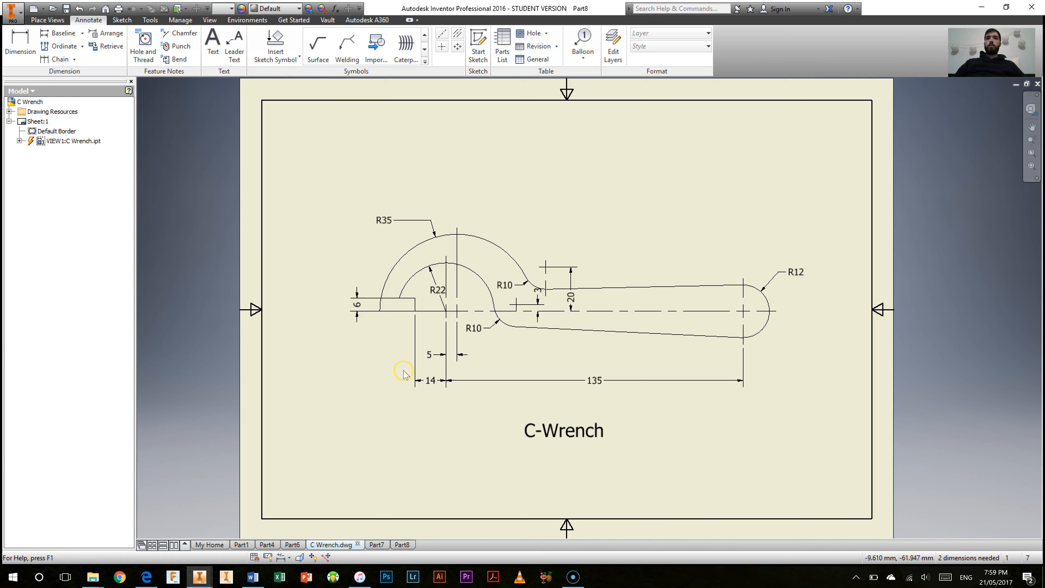
pyautogui.click(380, 311)
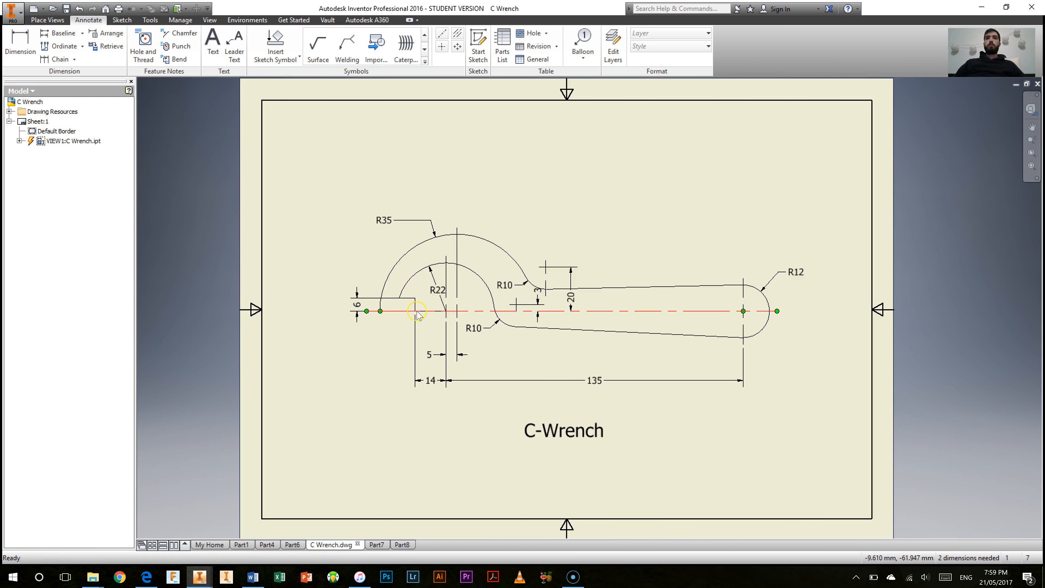
pyautogui.click(403, 544)
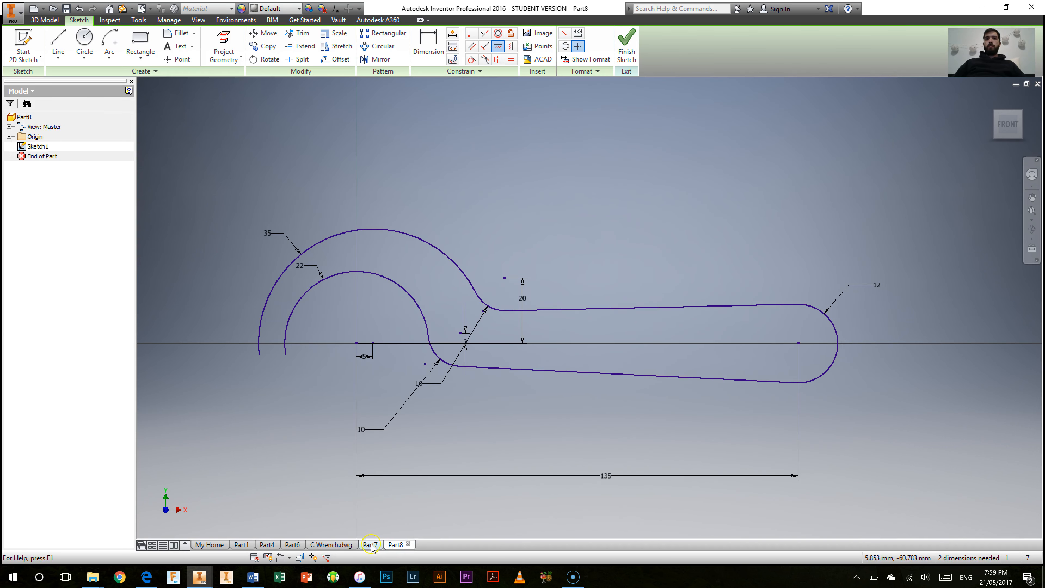
pyautogui.click(338, 544)
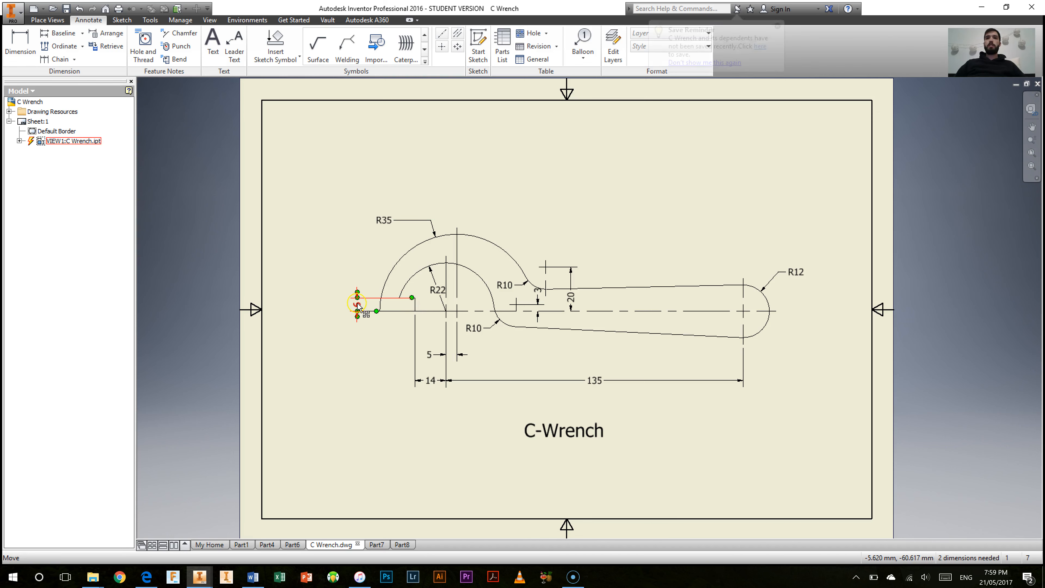
pyautogui.click(399, 544)
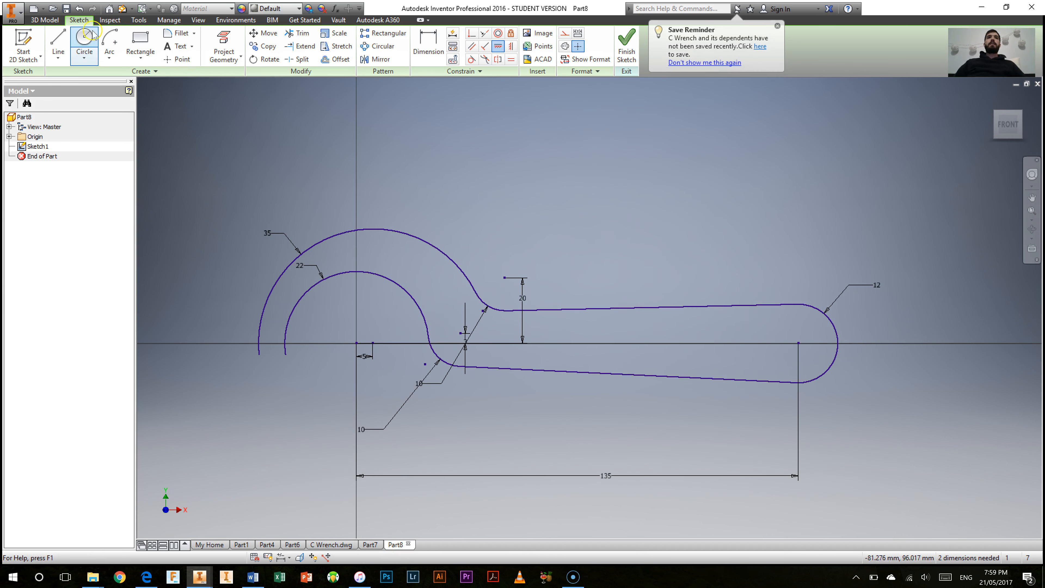
pyautogui.click(59, 44)
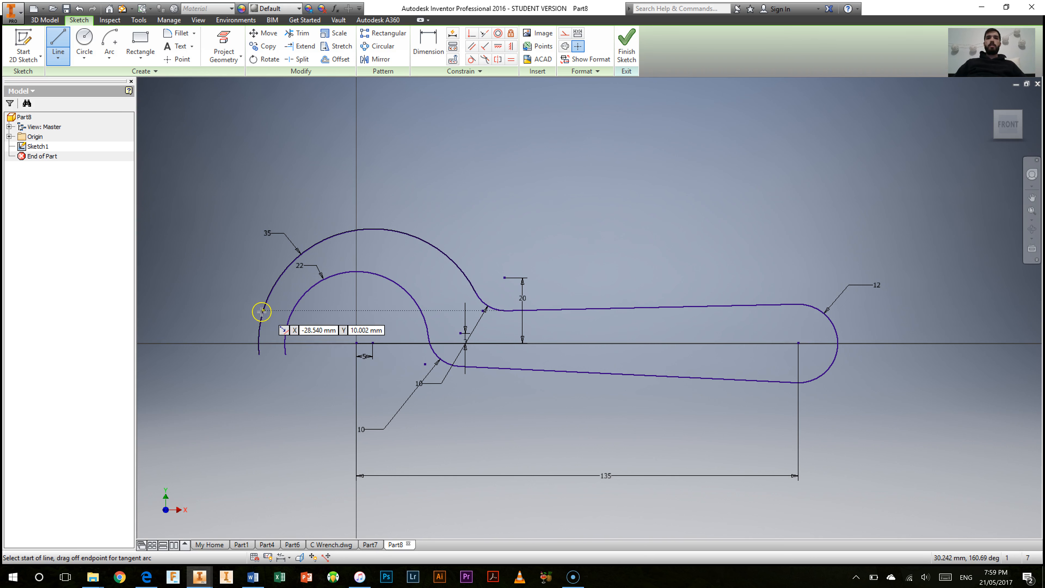
pyautogui.click(258, 343)
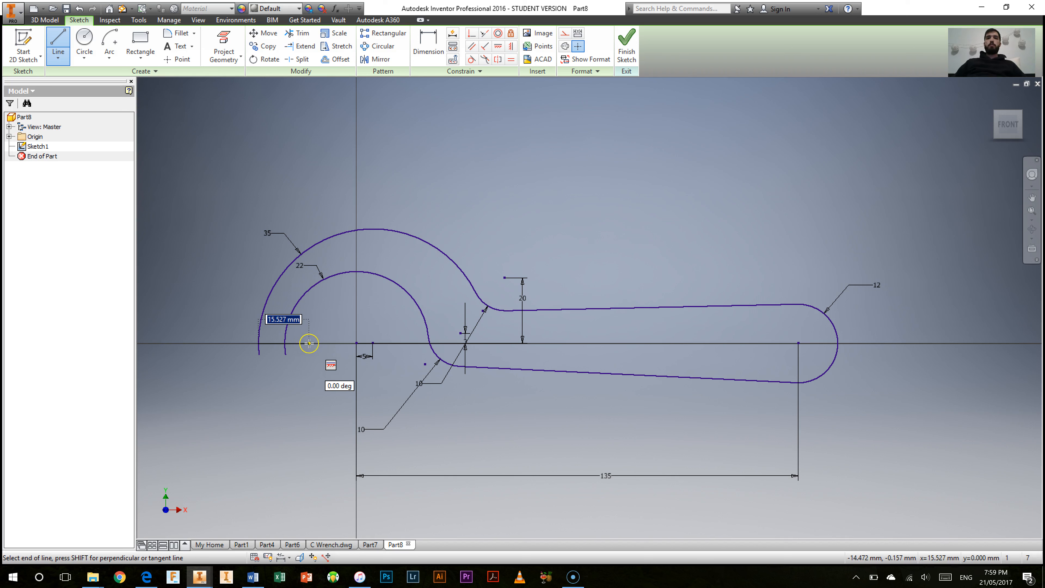
pyautogui.click(309, 343)
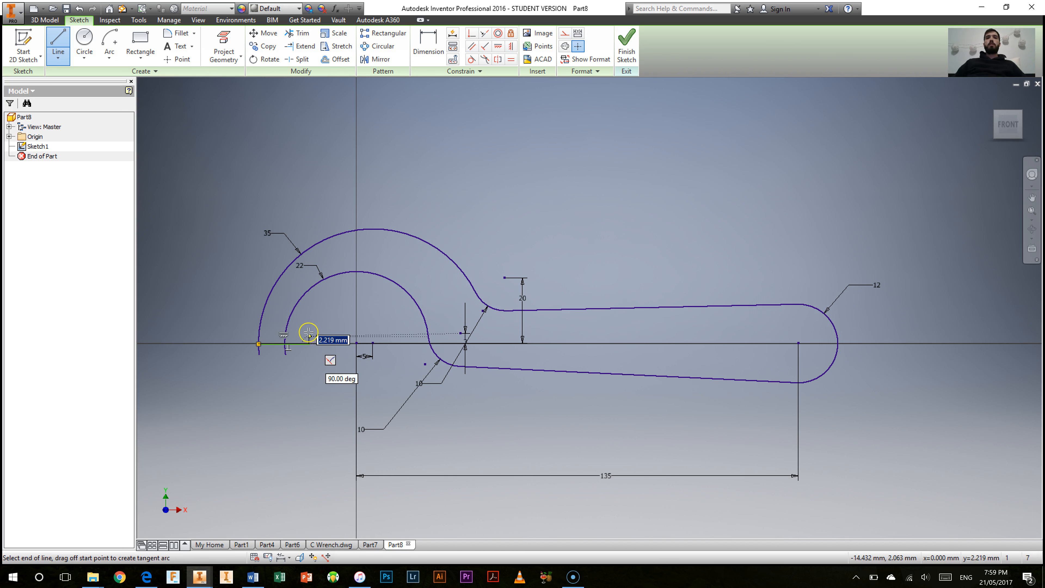
pyautogui.click(308, 324)
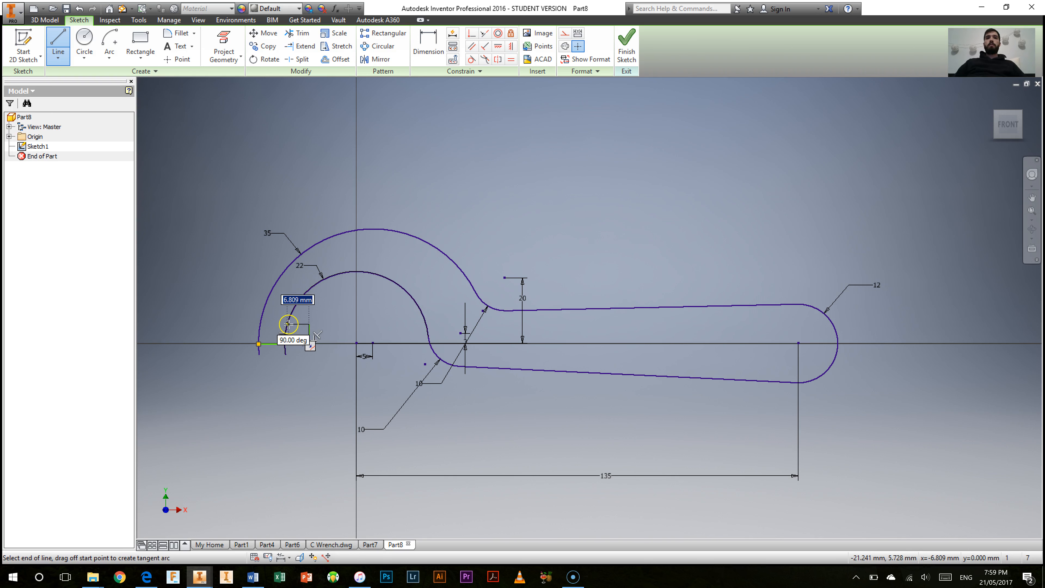
pyautogui.doubleClick(288, 324)
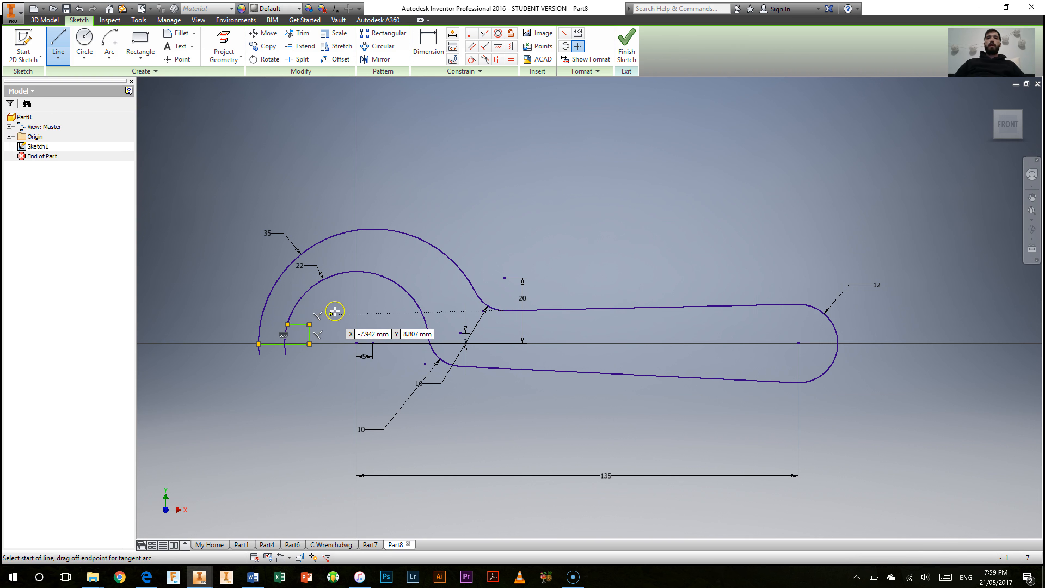
pyautogui.rightClick(333, 296)
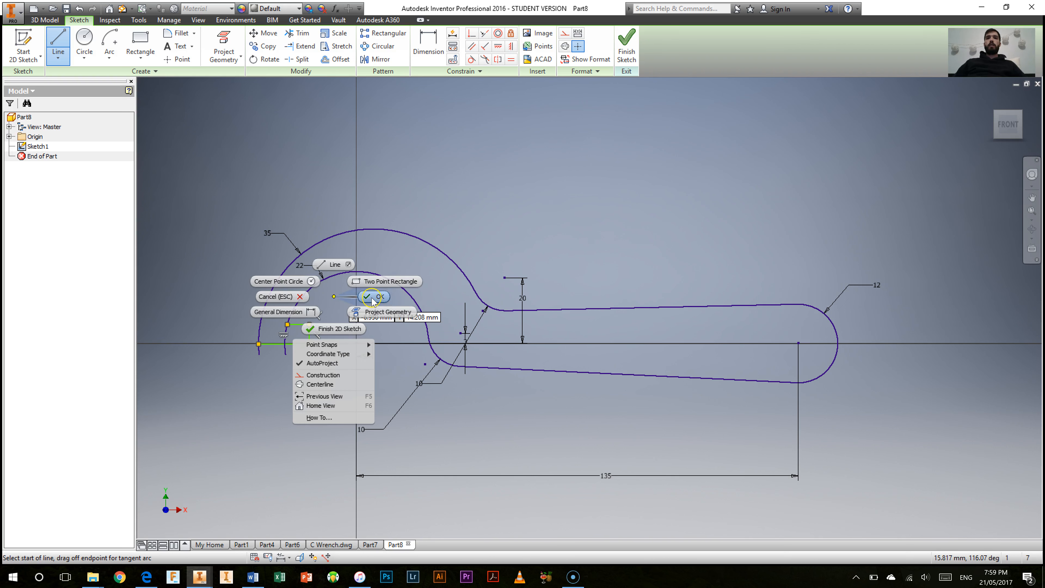
pyautogui.click(343, 390)
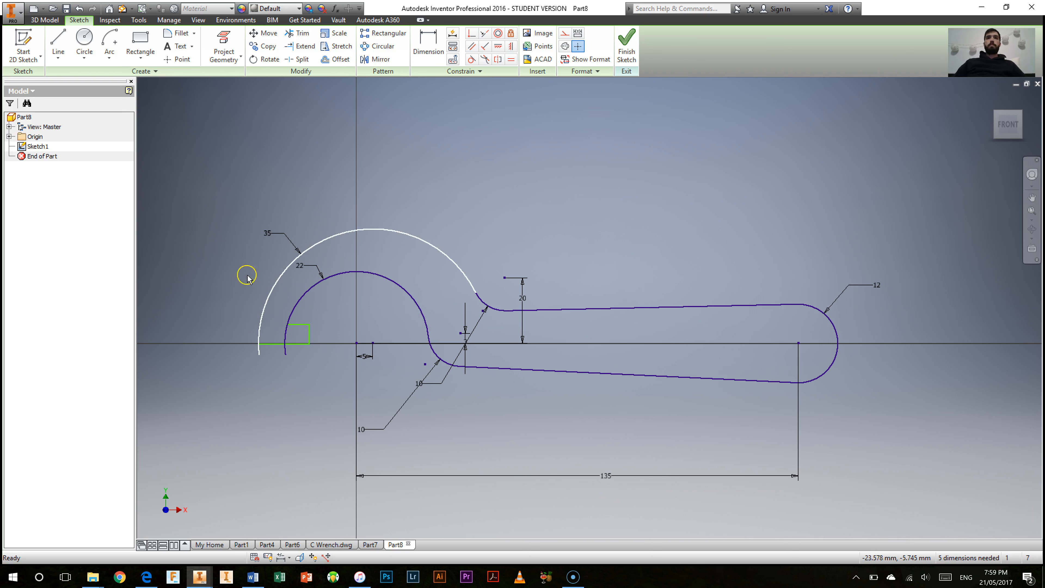
# Step: Dimension the jaw end's vertical line at 6 mm
pyautogui.click(435, 50)
pyautogui.click(309, 333)
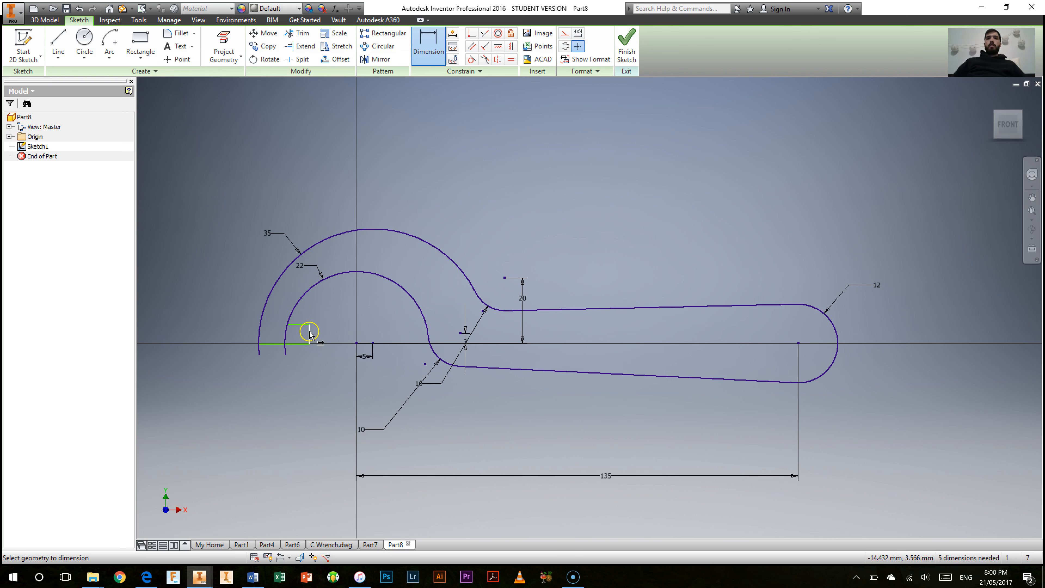
pyautogui.write('6')
pyautogui.press('Return')
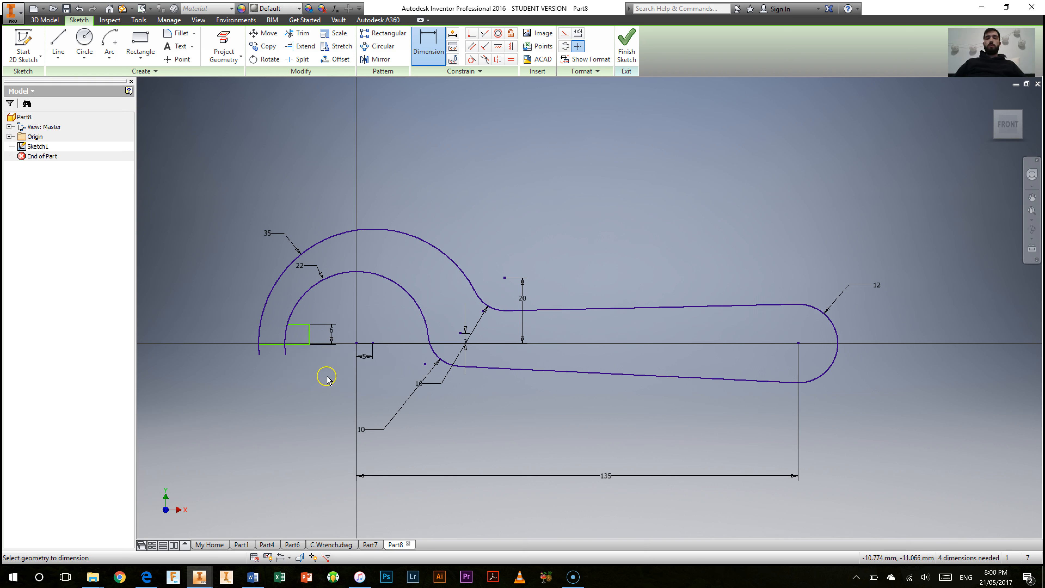
pyautogui.click(303, 348)
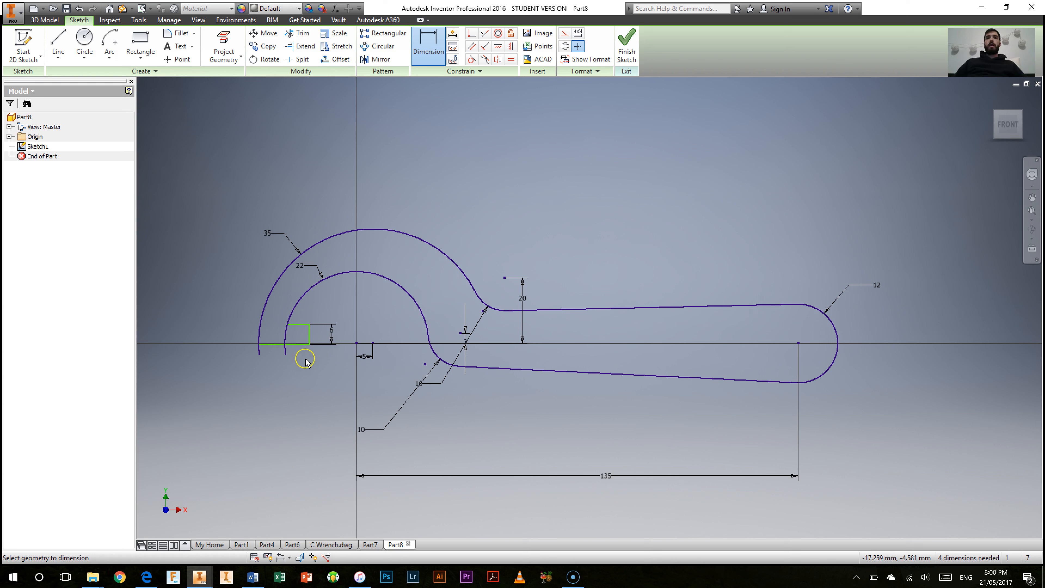
# Step: Apply a Horizontal constraint between the origin and the jaw end's lower inner corner
pyautogui.click(497, 48)
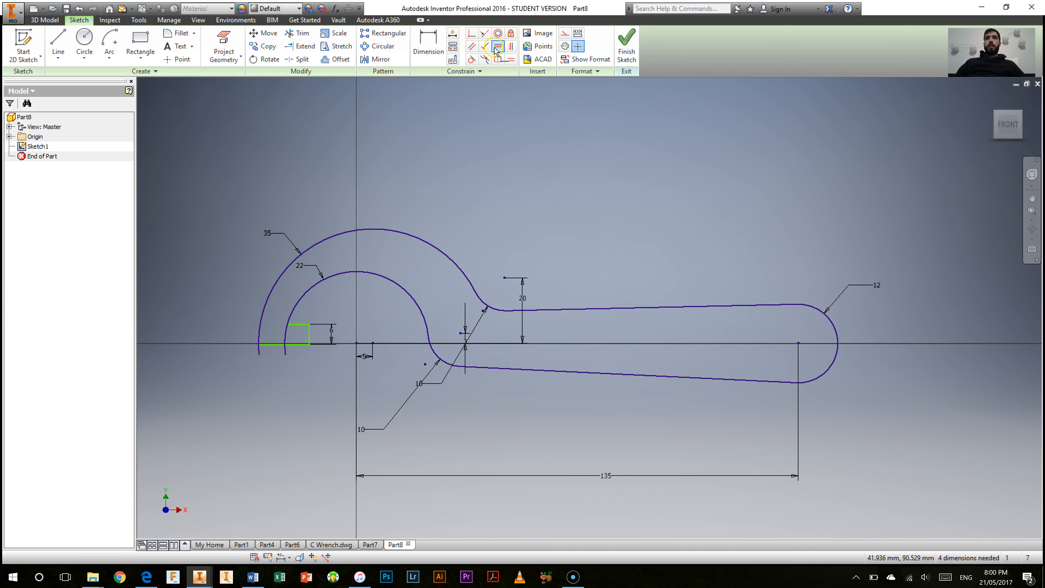
pyautogui.click(357, 344)
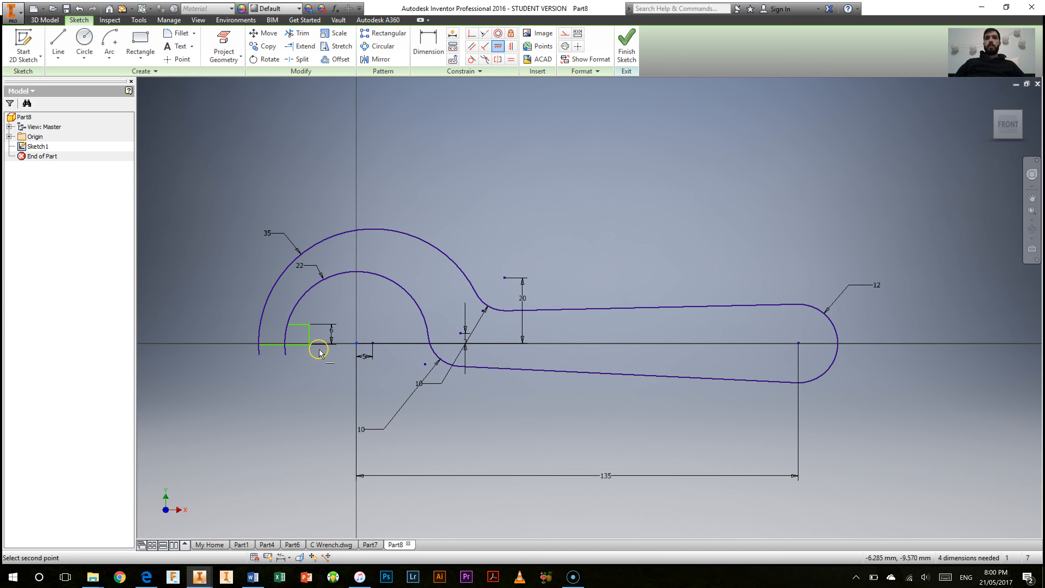
pyautogui.click(309, 344)
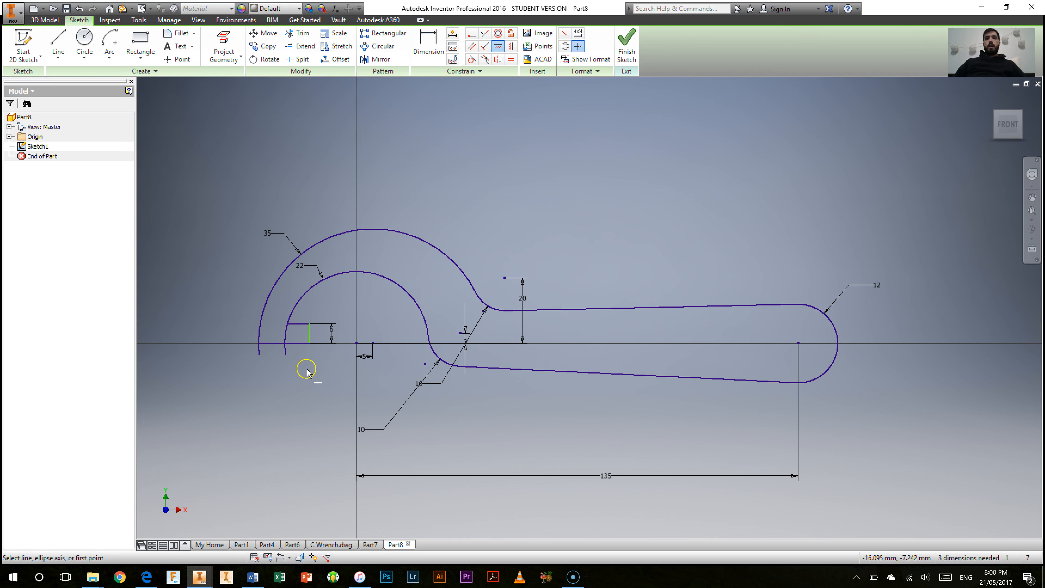
pyautogui.rightClick(316, 375)
pyautogui.click(344, 375)
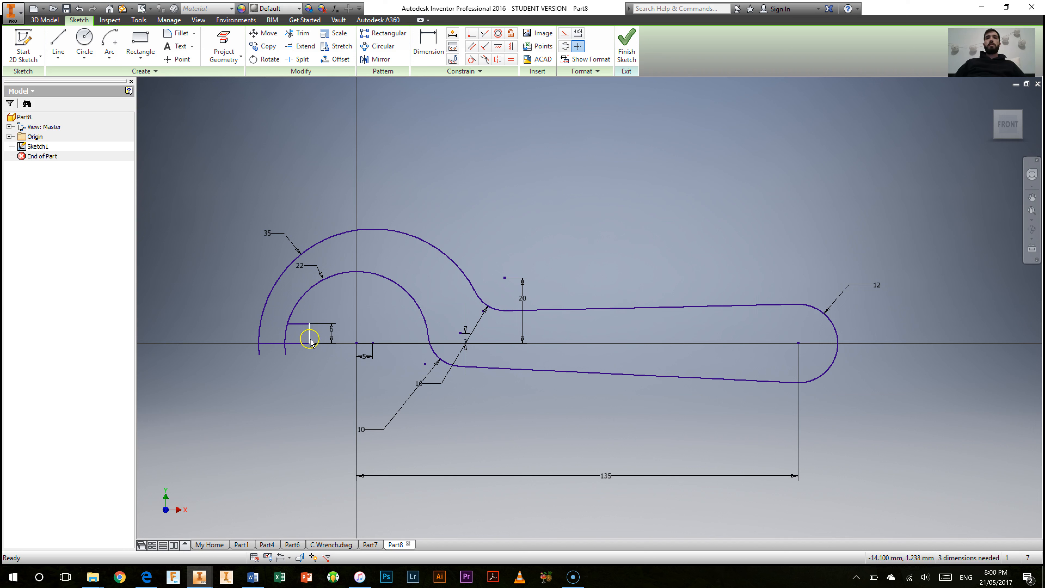
pyautogui.click(439, 41)
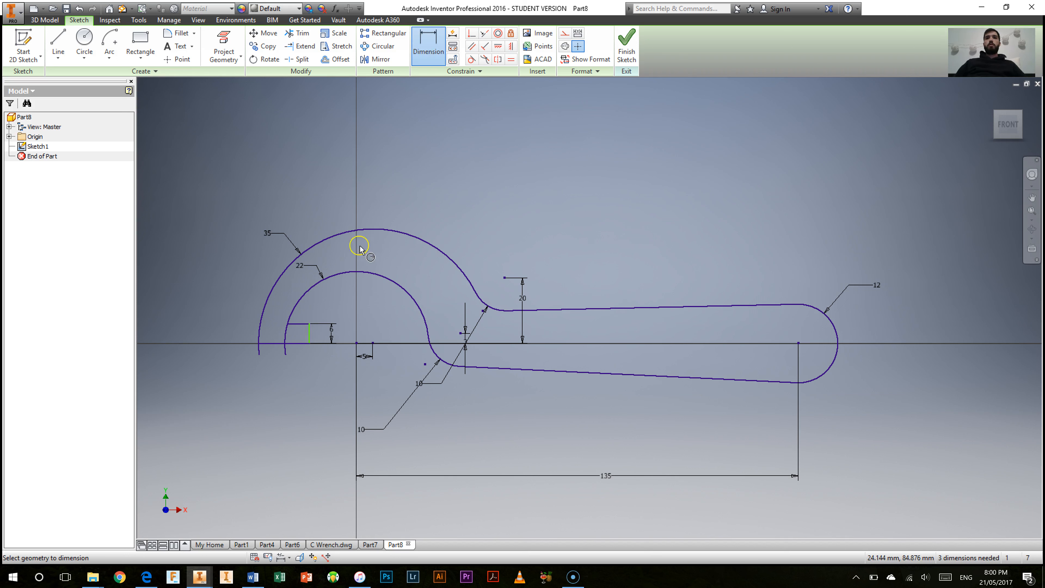
pyautogui.click(309, 335)
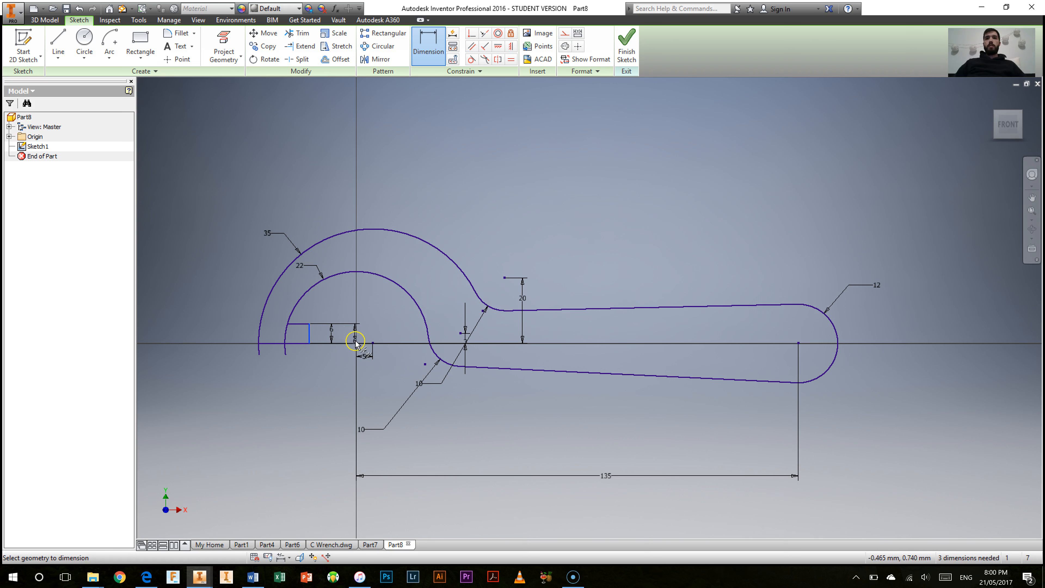
pyautogui.click(356, 343)
pyautogui.rightClick(419, 157)
pyautogui.click(455, 155)
# Step: Dimension the jaw end's vertical line 14 mm horizontally from the origin
pyautogui.press('d')
pyautogui.click(308, 339)
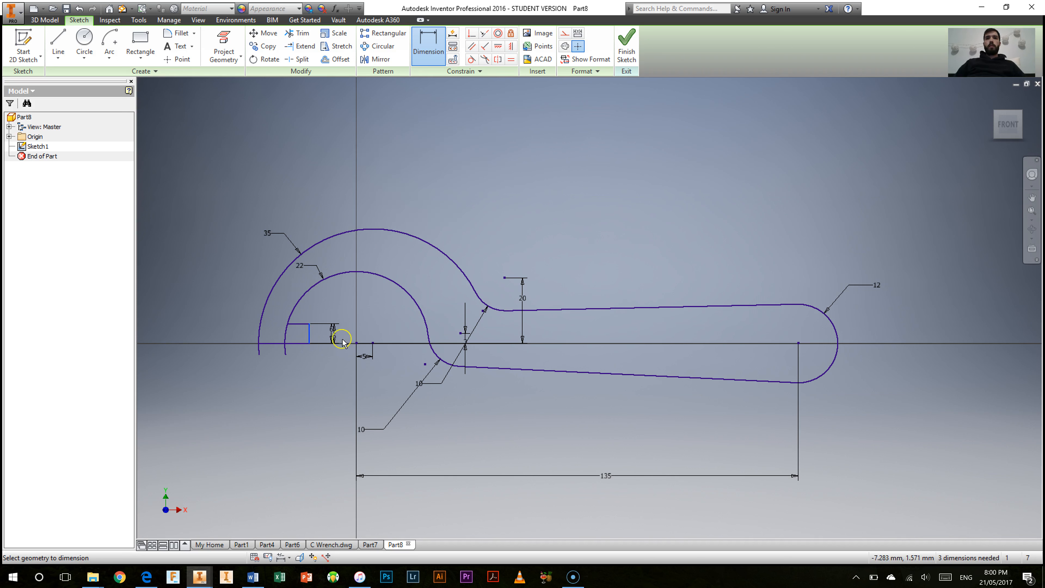
pyautogui.click(357, 343)
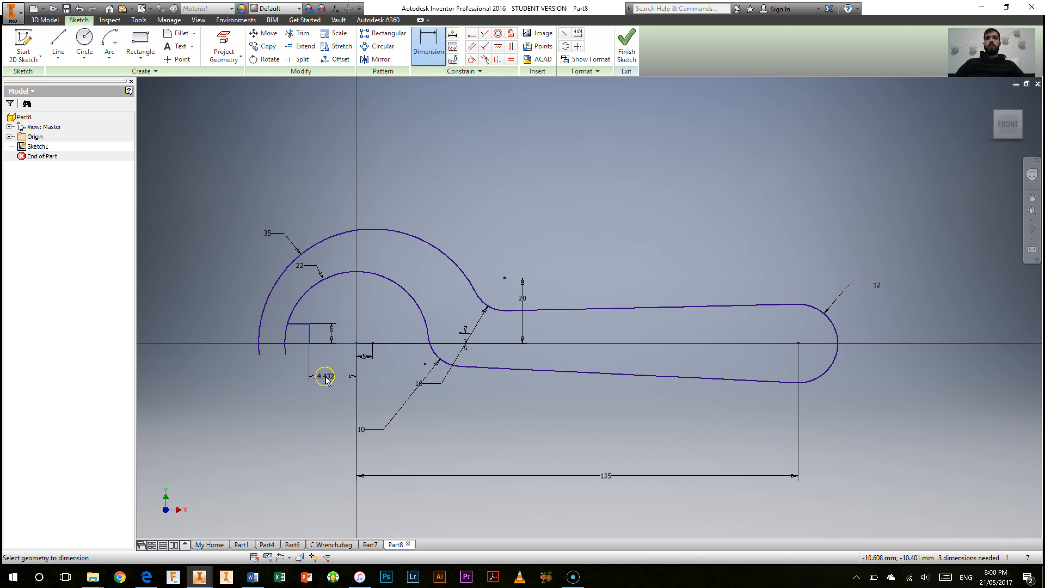
pyautogui.click(356, 383)
pyautogui.write('14')
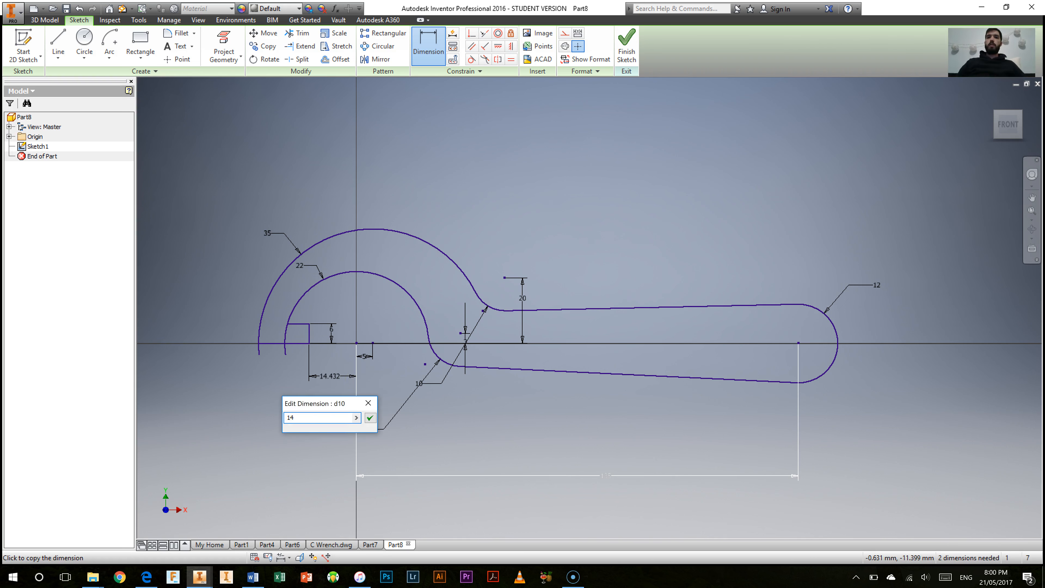
pyautogui.press('Return')
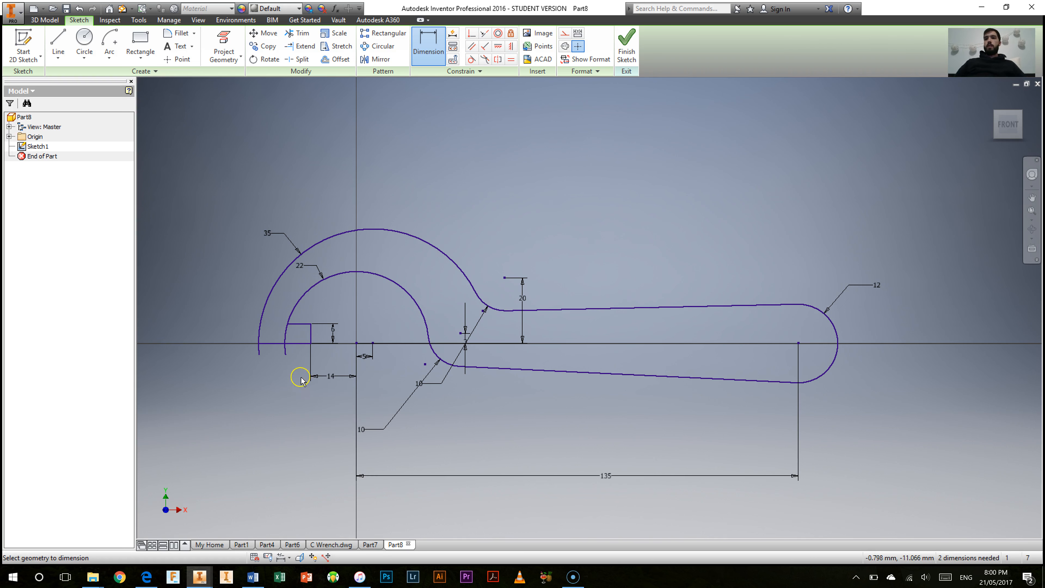
pyautogui.rightClick(266, 417)
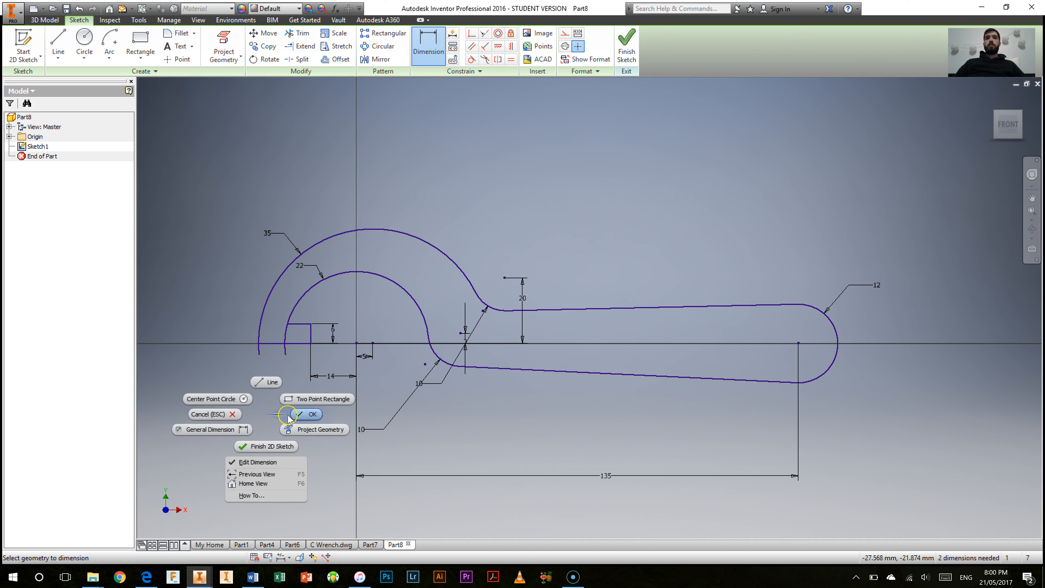
pyautogui.click(298, 420)
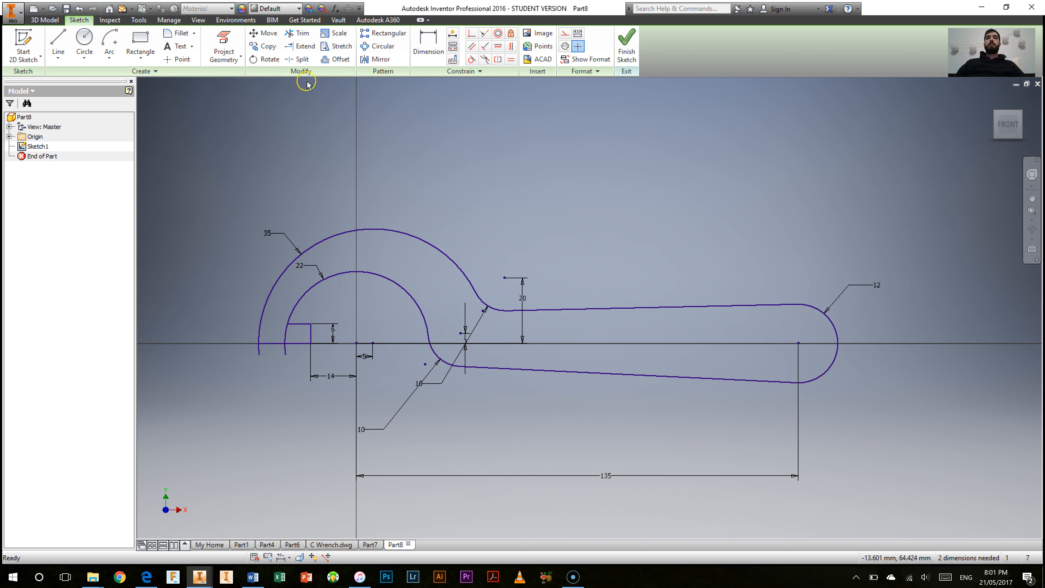
# Step: Trim the leftover ends of the outer and inner arcs beyond the jaw end's lines
pyautogui.click(300, 38)
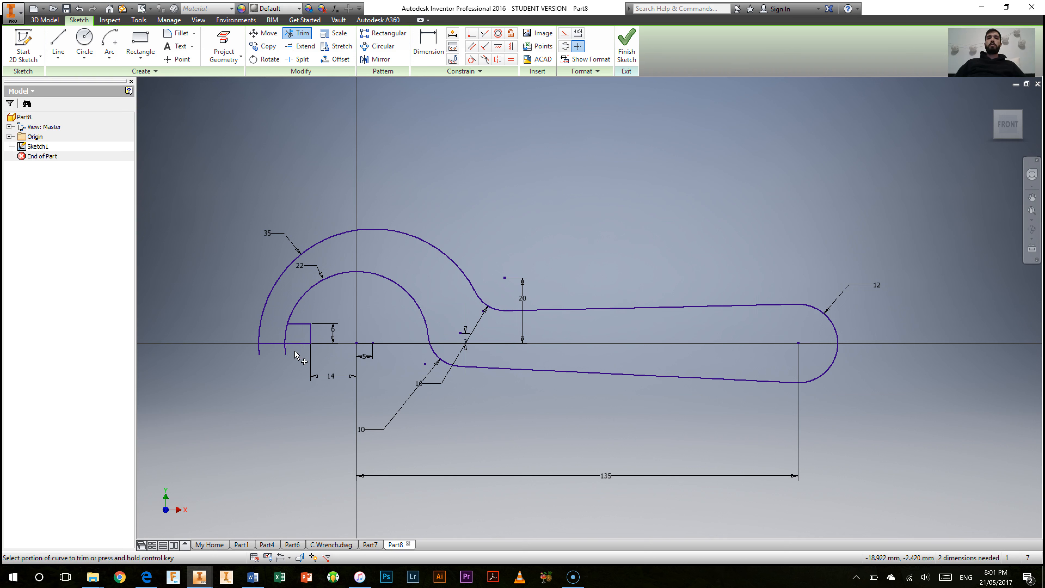
pyautogui.moveTo(294, 350)
pyautogui.mouseDown()
pyautogui.moveTo(254, 350)
pyautogui.moveTo(293, 337)
pyautogui.moveTo(284, 342)
pyautogui.mouseUp()
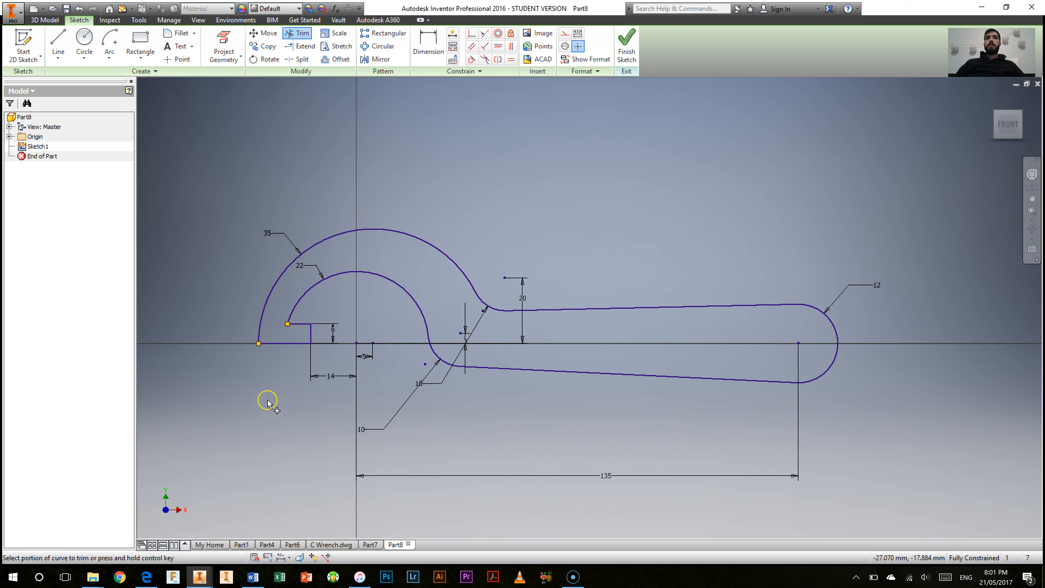
pyautogui.rightClick(275, 385)
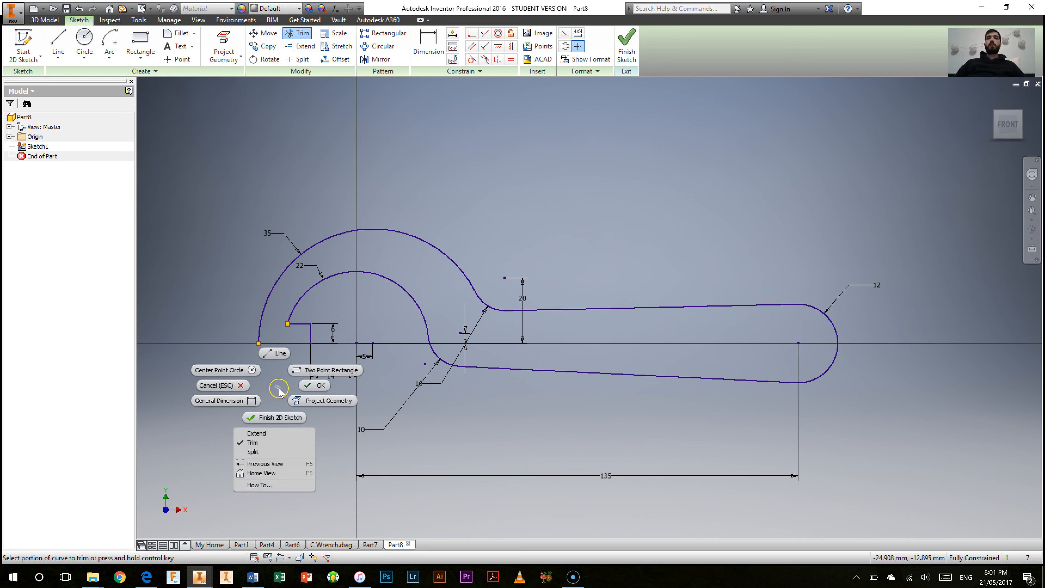
pyautogui.click(311, 390)
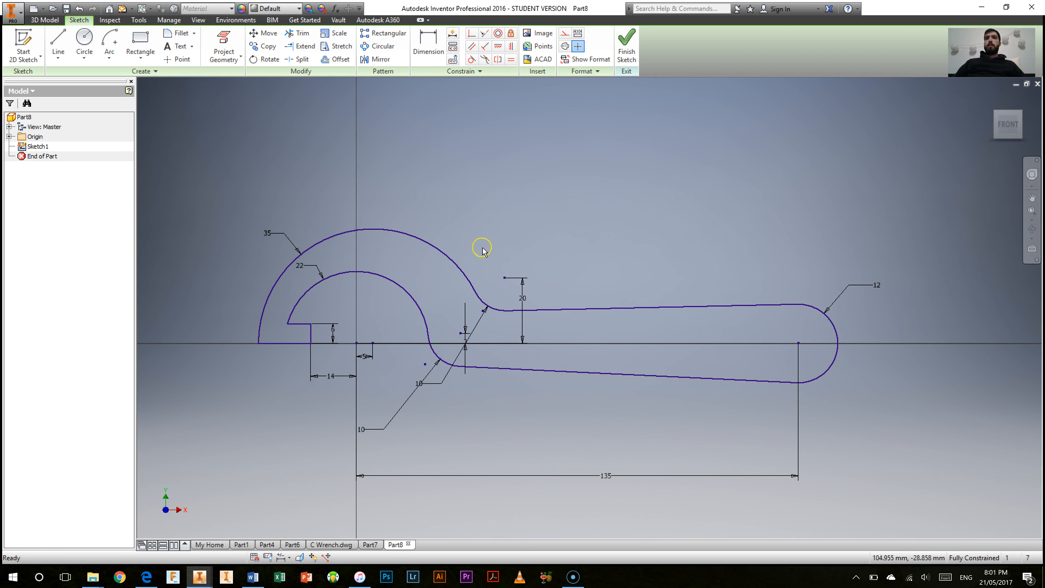
# Step: Show the constraints on the entire wrench profile and examine them
pyautogui.click(453, 46)
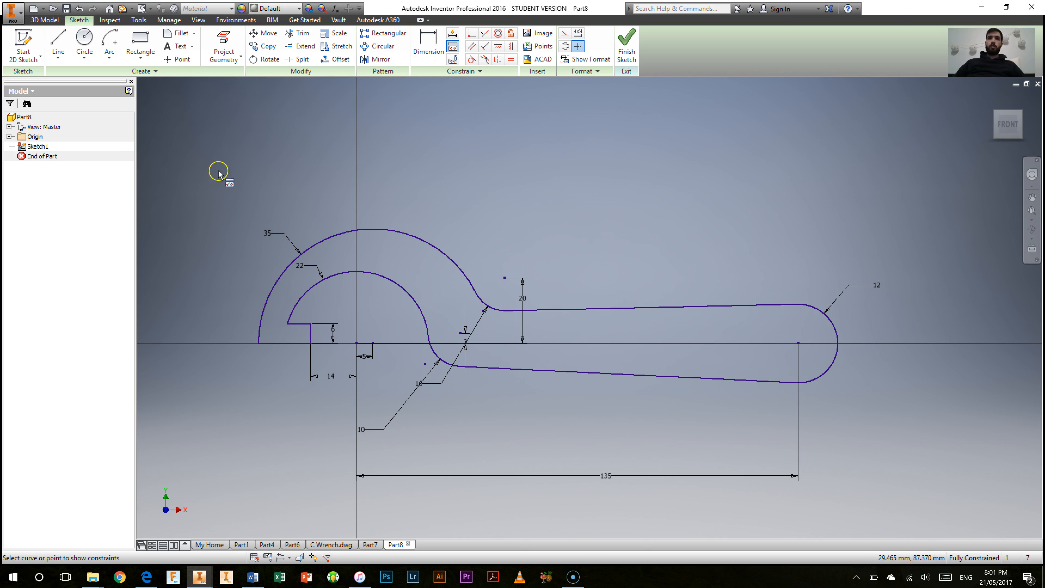
pyautogui.moveTo(181, 159)
pyautogui.mouseDown()
pyautogui.moveTo(259, 260)
pyautogui.moveTo(595, 327)
pyautogui.moveTo(950, 422)
pyautogui.moveTo(957, 539)
pyautogui.moveTo(939, 515)
pyautogui.mouseUp()
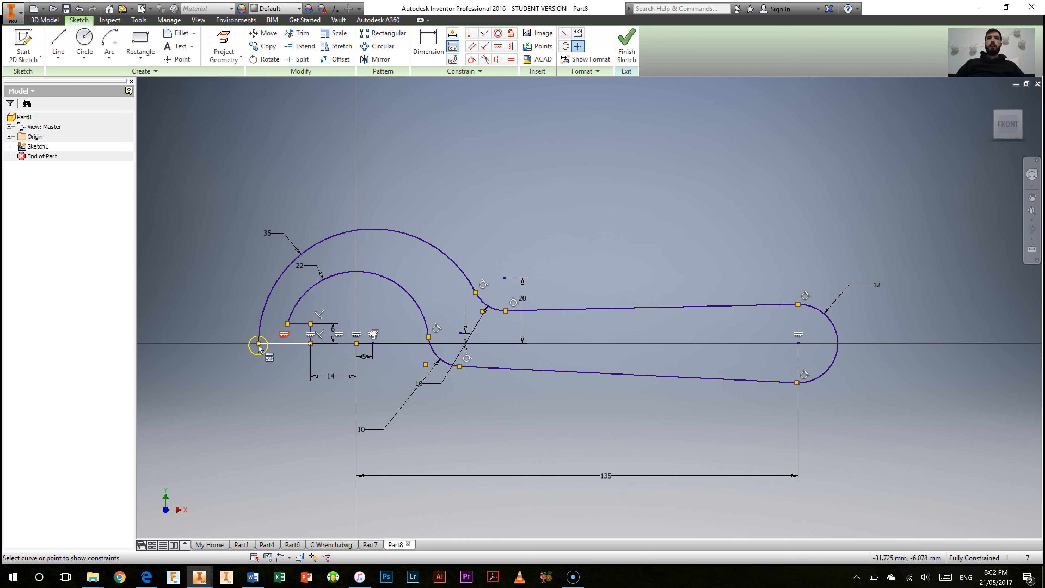
pyautogui.rightClick(424, 155)
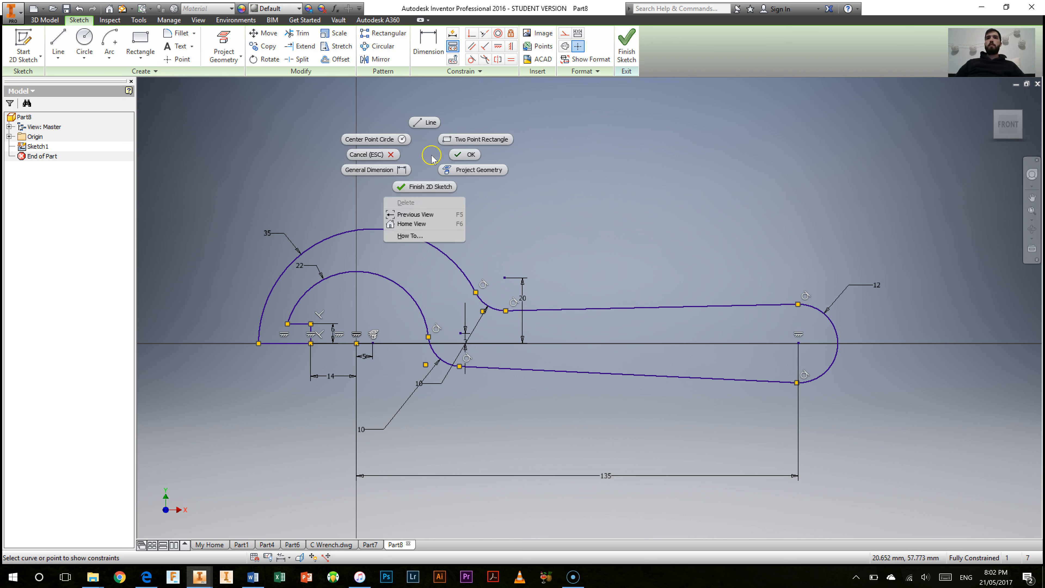
pyautogui.click(468, 155)
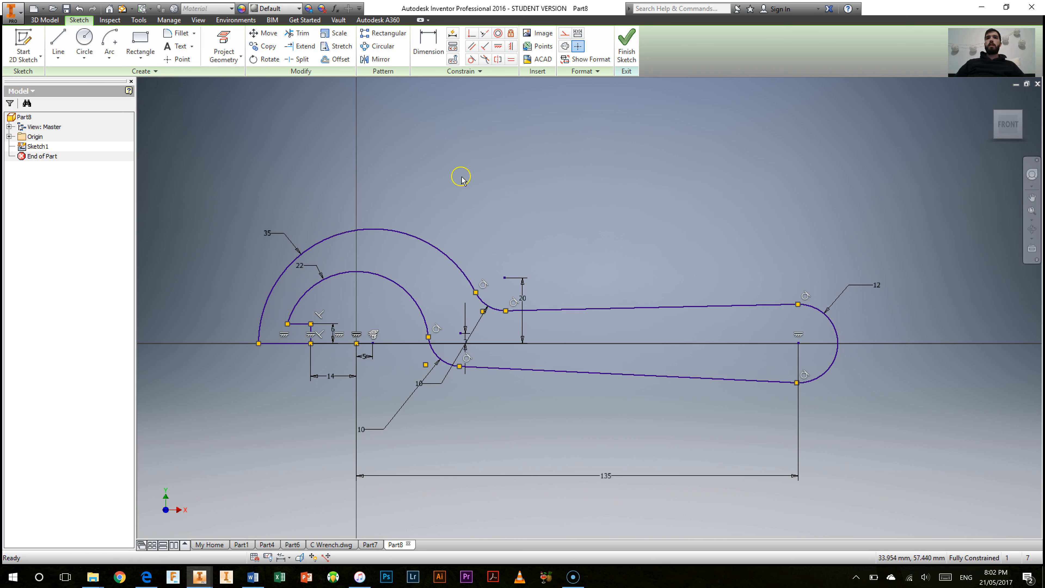
# Step: Finish the wrench sketch and set an isometric view showing the front, right and top sides
pyautogui.click(628, 45)
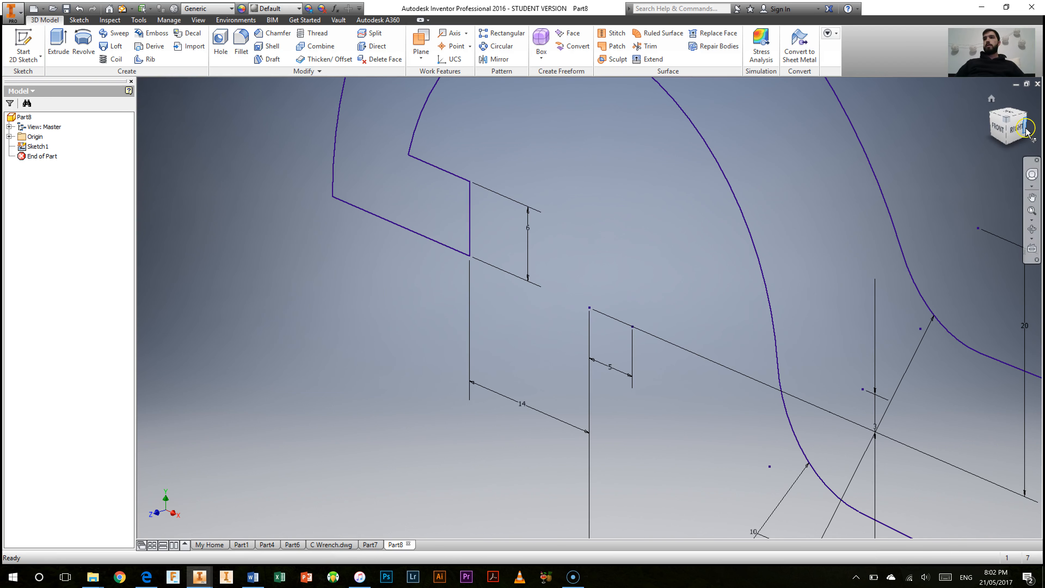
pyautogui.click(1006, 123)
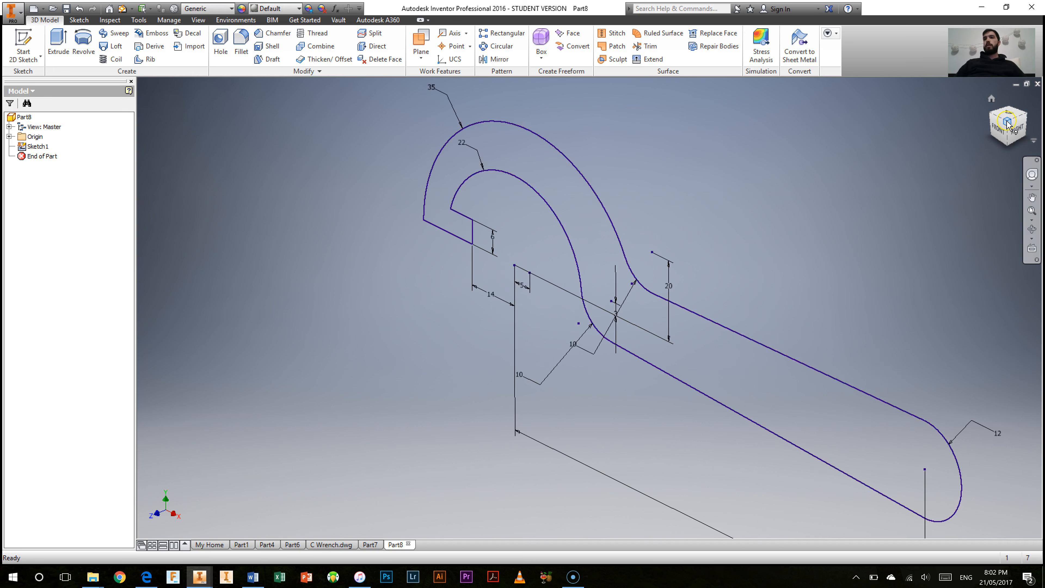